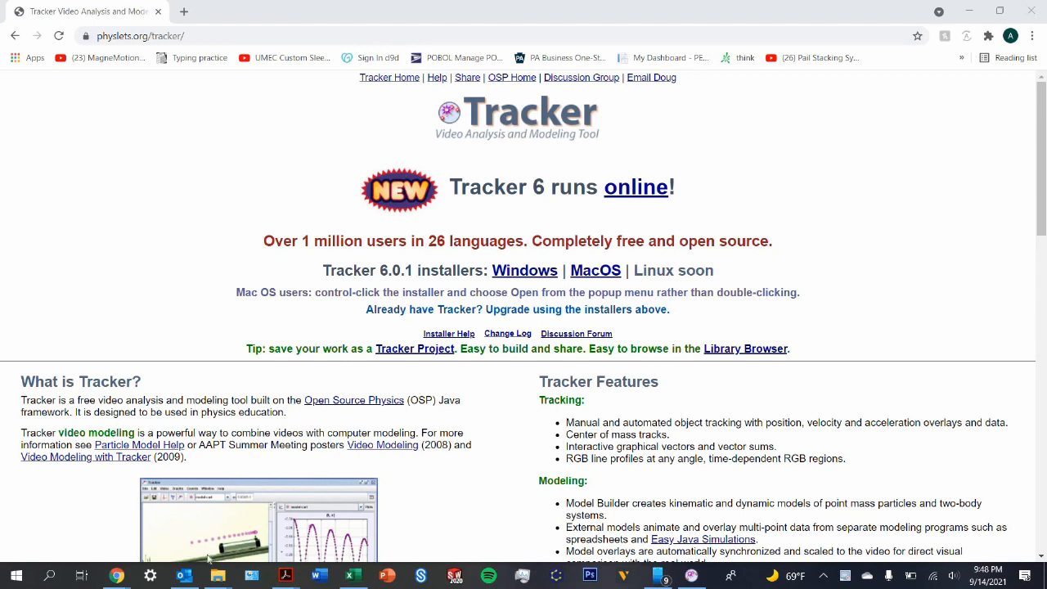
Step: Open video 4 from the attachments (2) folder and play it to review the disc throw
{"action": "left_click", "coordinate": [219, 576]}
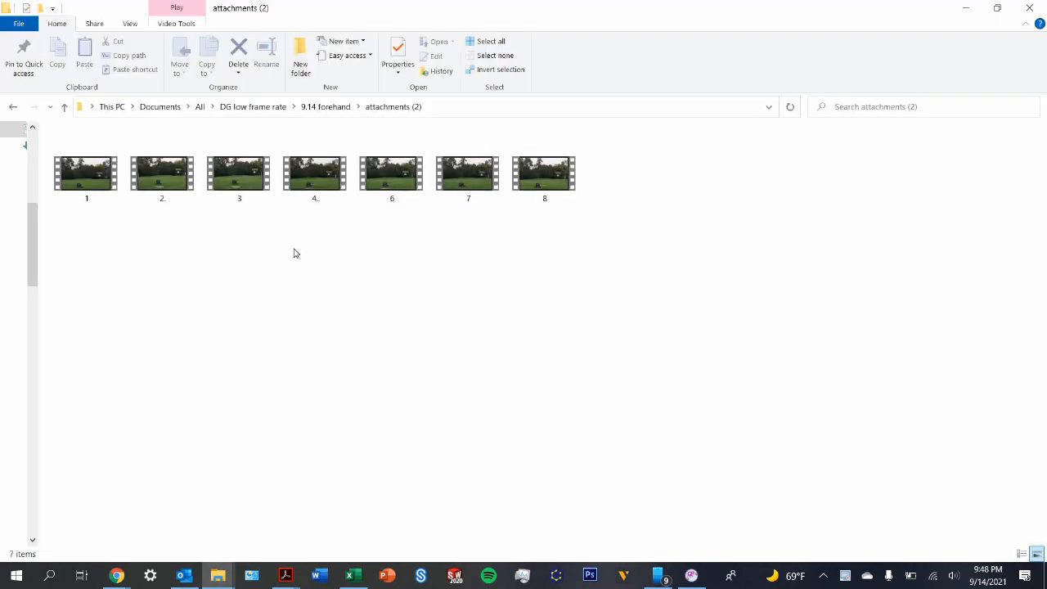
{"action": "double_click", "coordinate": [315, 190]}
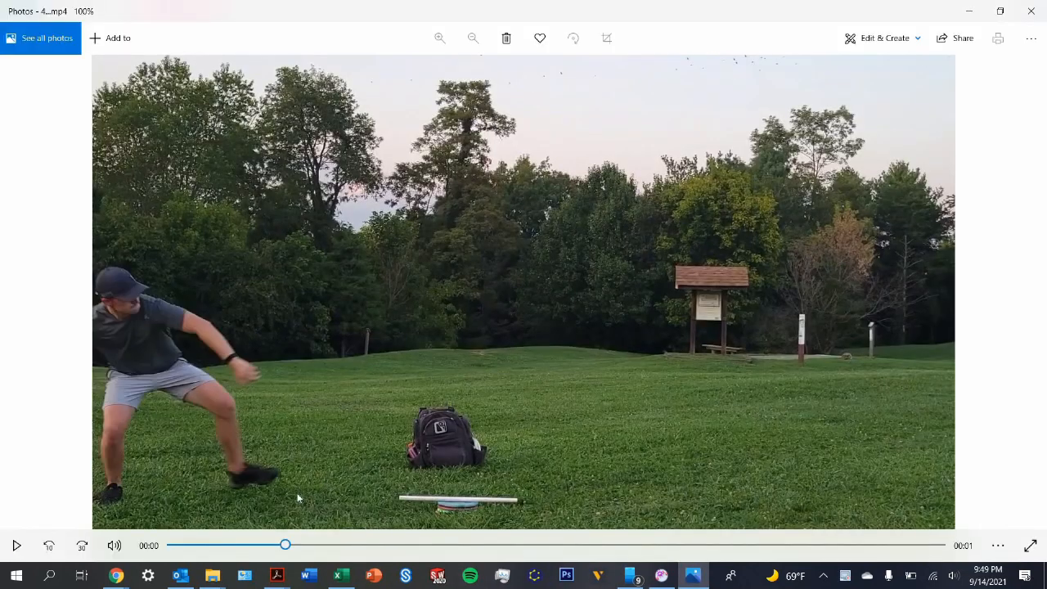
{"action": "left_click", "coordinate": [17, 545]}
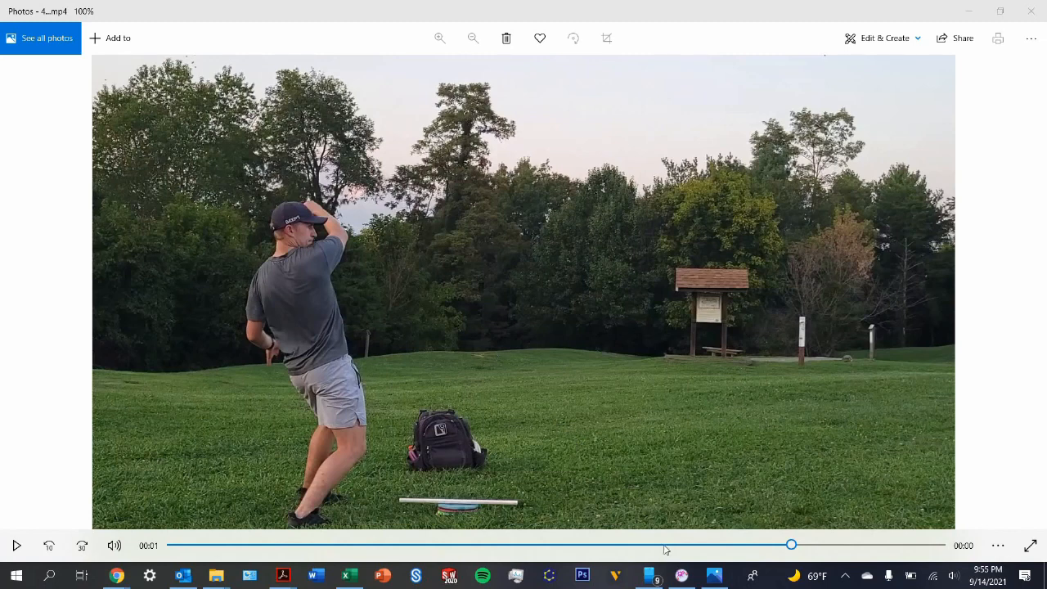
Step: Switch to Tracker and import the video 4...mp4 from the attachments (2) folder
{"action": "left_click", "coordinate": [682, 577]}
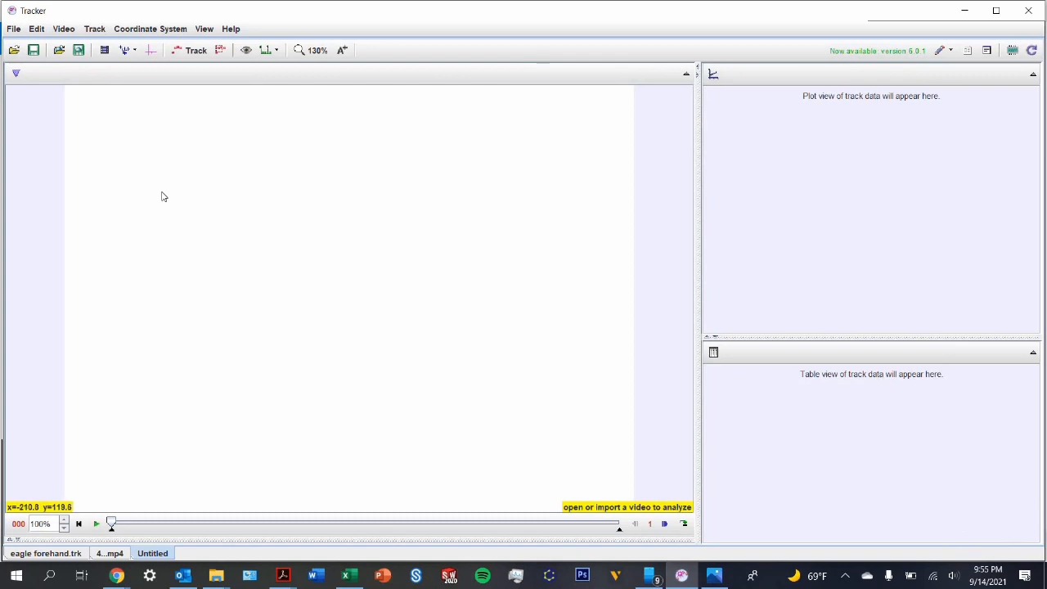
{"action": "left_click", "coordinate": [70, 30]}
{"action": "left_click", "coordinate": [72, 46]}
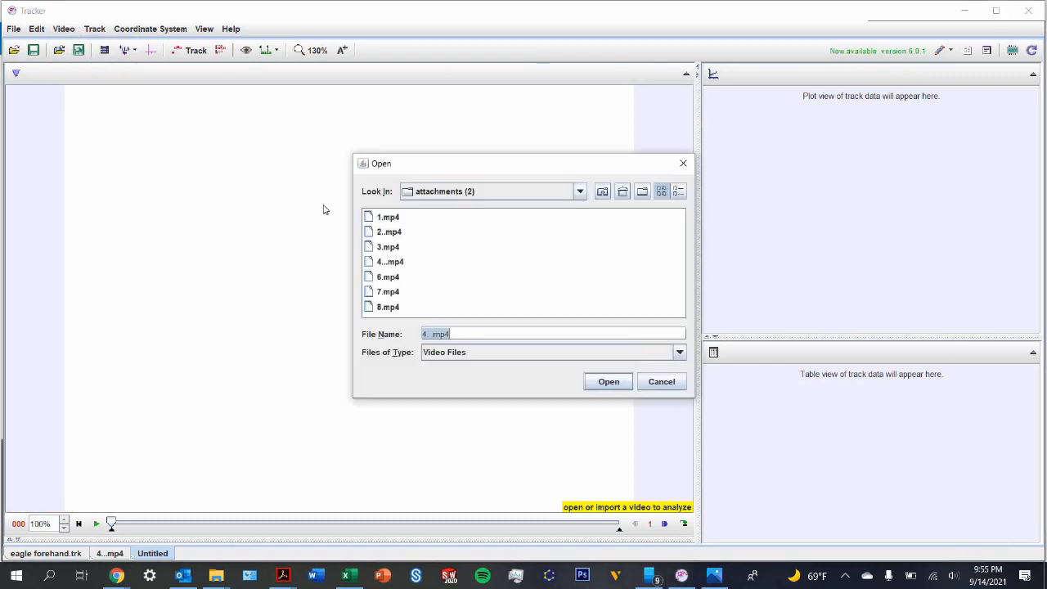
{"action": "left_click", "coordinate": [399, 263]}
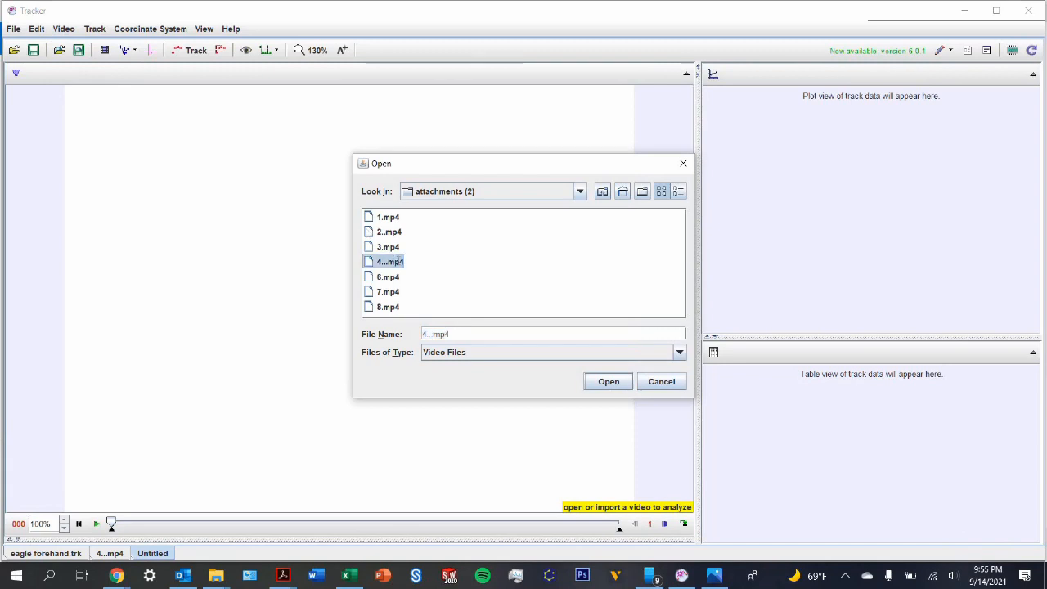
{"action": "left_click", "coordinate": [391, 263]}
{"action": "double_click", "coordinate": [375, 263]}
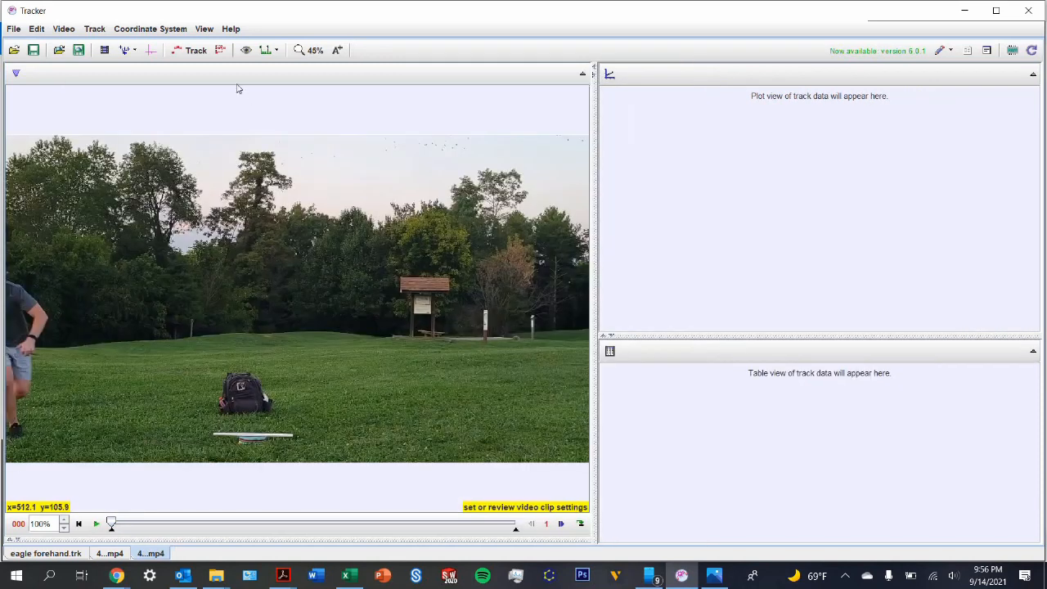
Step: Add a new calibration stick near the white pole lying on the grass below the backpack
{"action": "left_click", "coordinate": [316, 51]}
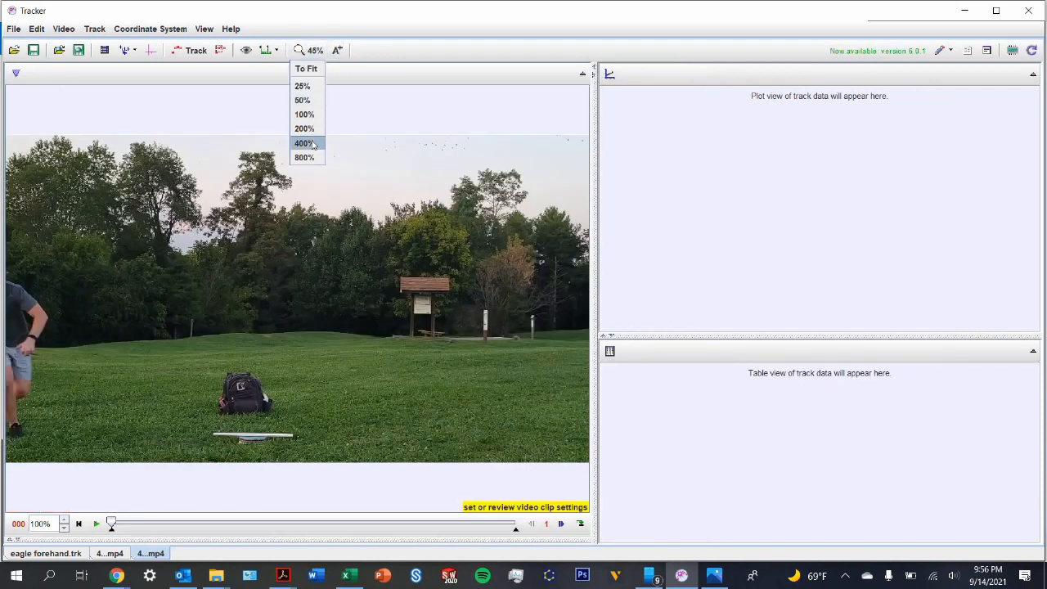
{"action": "left_click", "coordinate": [312, 144]}
{"action": "left_click_drag", "start_coordinate": [199, 161], "coordinate": [137, 103]}
{"action": "left_click_drag", "start_coordinate": [556, 453], "coordinate": [37, 98]}
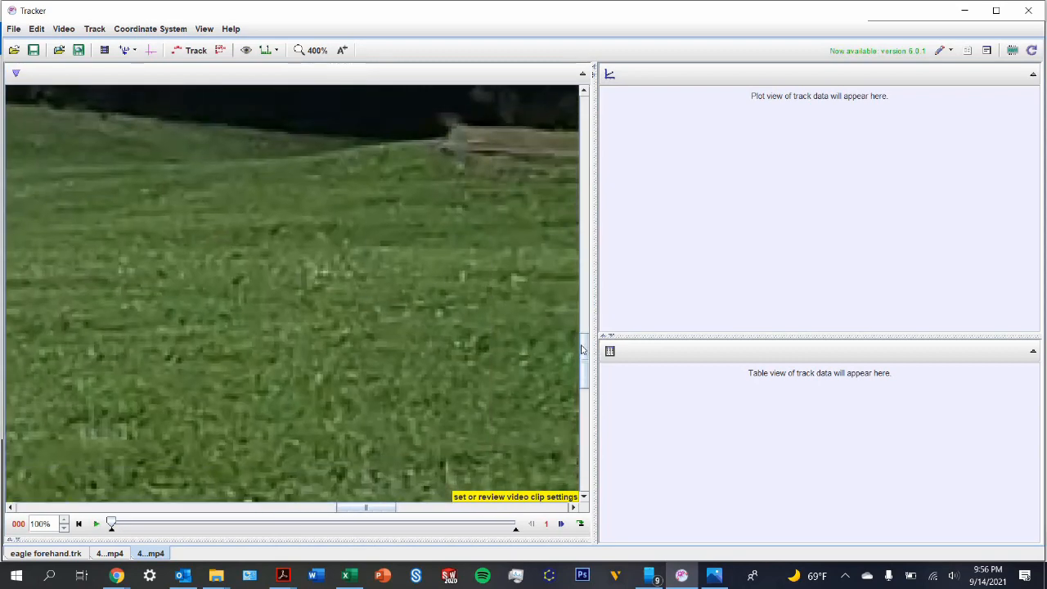
{"action": "scroll", "coordinate": [582, 350], "scroll_direction": "down", "scroll_amount": 5}
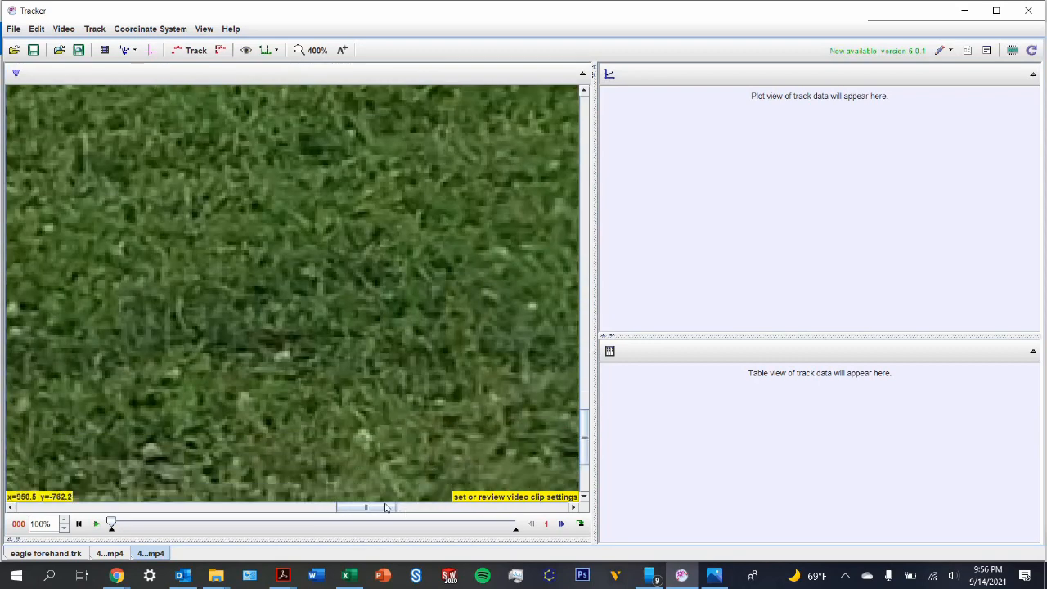
{"action": "left_click_drag", "start_coordinate": [378, 507], "coordinate": [344, 459]}
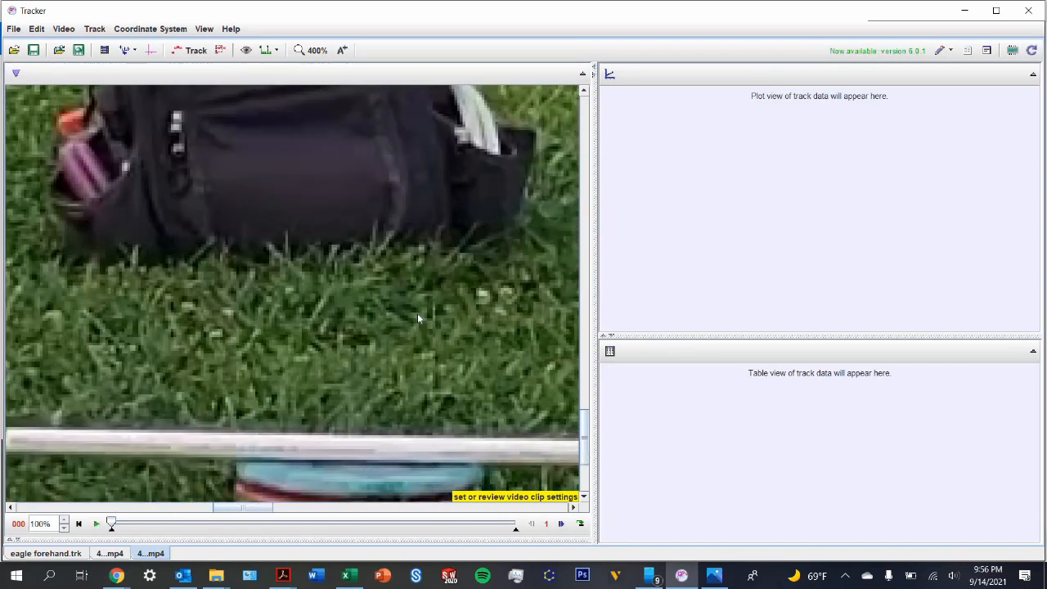
{"action": "left_click", "coordinate": [127, 51]}
{"action": "left_click", "coordinate": [177, 72]}
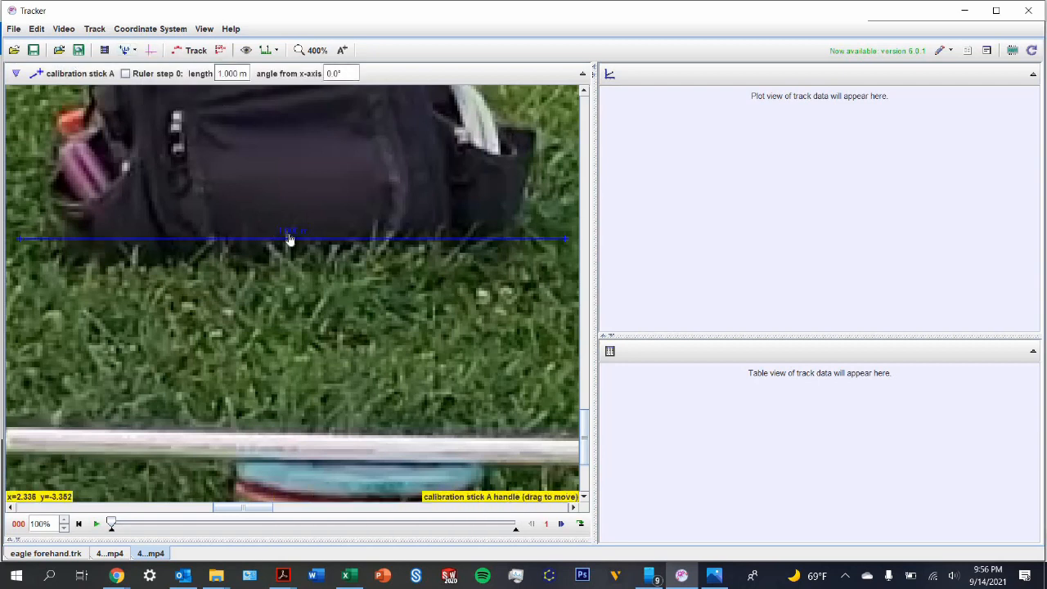
Step: Set the length unit of the coordinate system to ft
{"action": "left_click", "coordinate": [128, 29]}
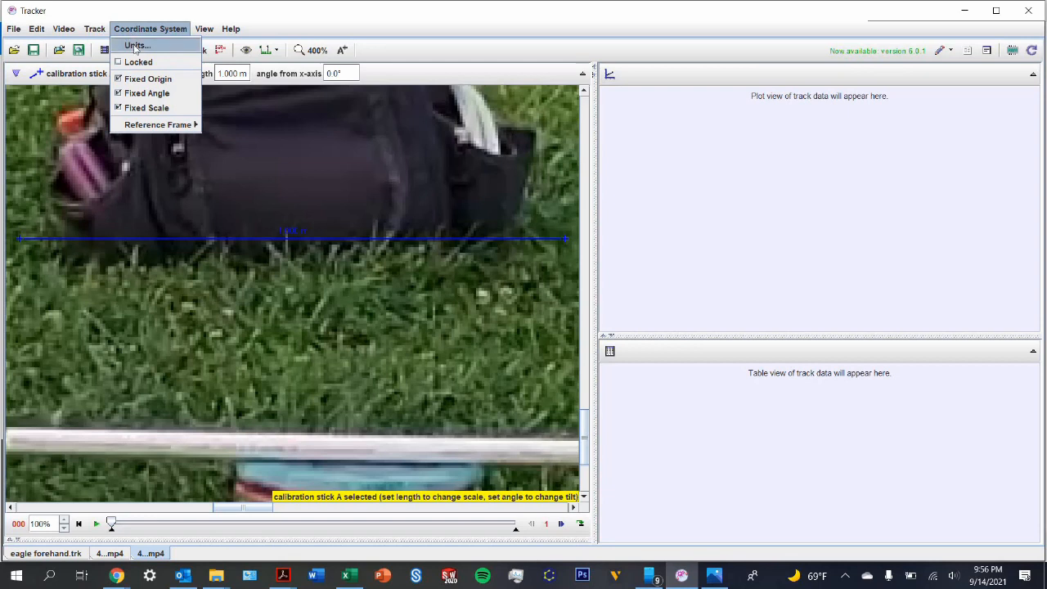
{"action": "left_click", "coordinate": [135, 42]}
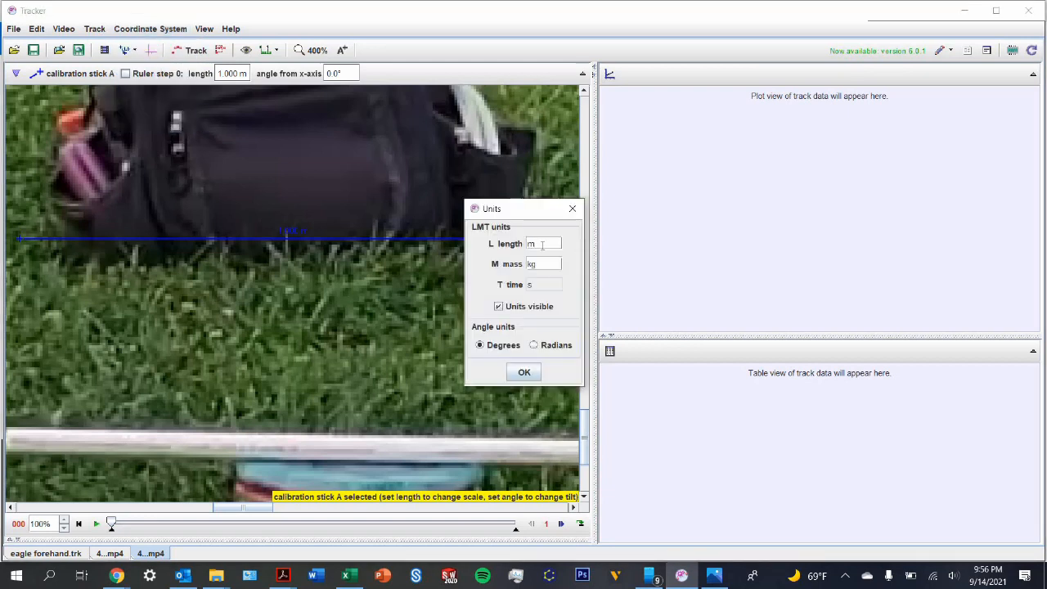
{"action": "key", "text": "BackSpace"}
{"action": "type", "text": "ft"}
{"action": "left_click", "coordinate": [526, 372]}
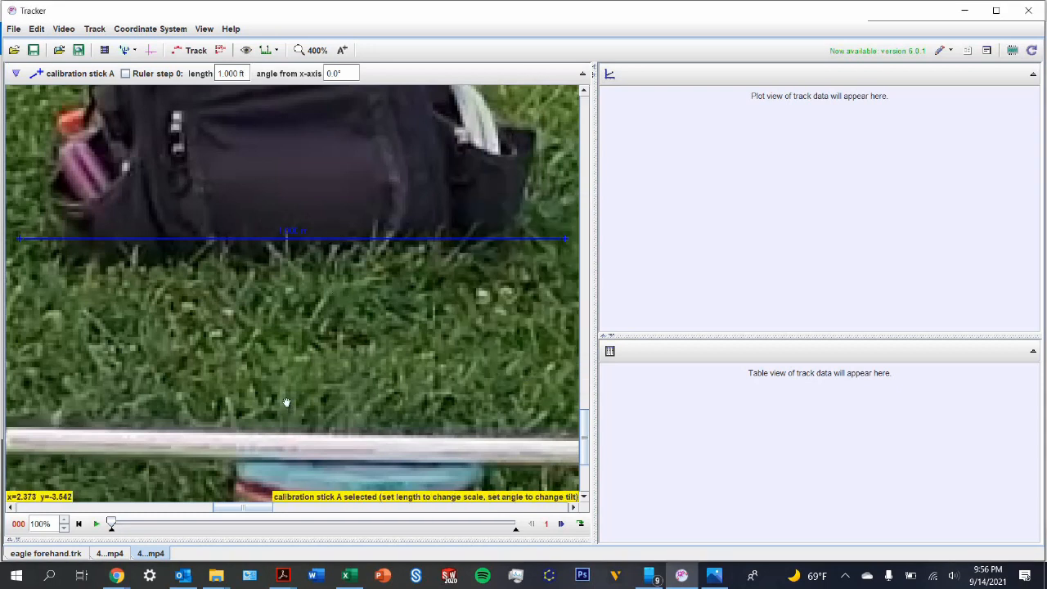
Step: Align the calibration stick with the white pole by placing its two ends on the pole's upper corners
{"action": "left_click_drag", "start_coordinate": [286, 402], "coordinate": [368, 399]}
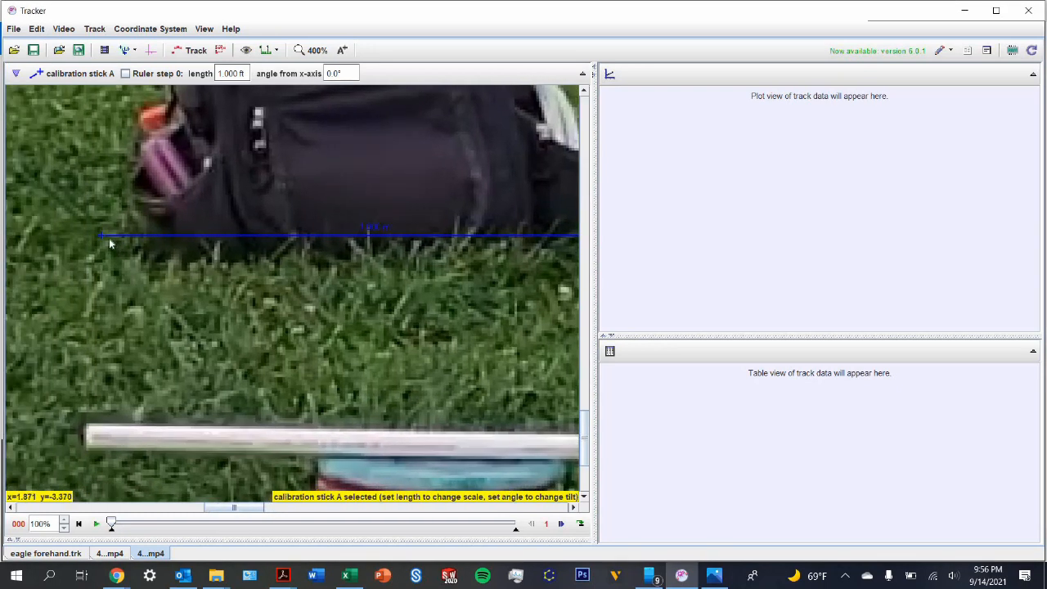
{"action": "left_click_drag", "start_coordinate": [101, 237], "coordinate": [98, 278]}
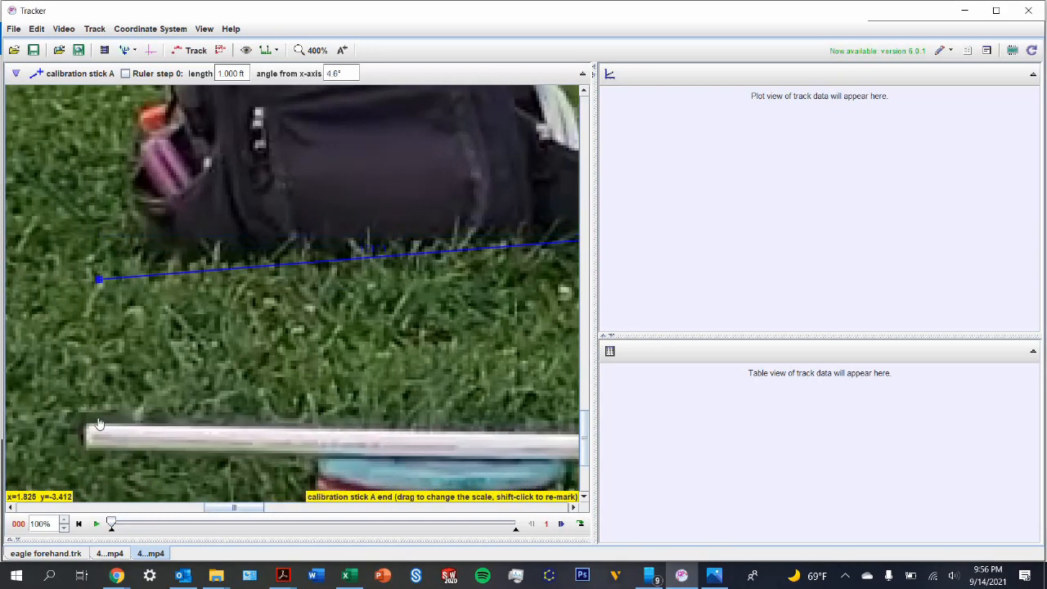
{"action": "left_click_drag", "start_coordinate": [98, 423], "coordinate": [86, 422]}
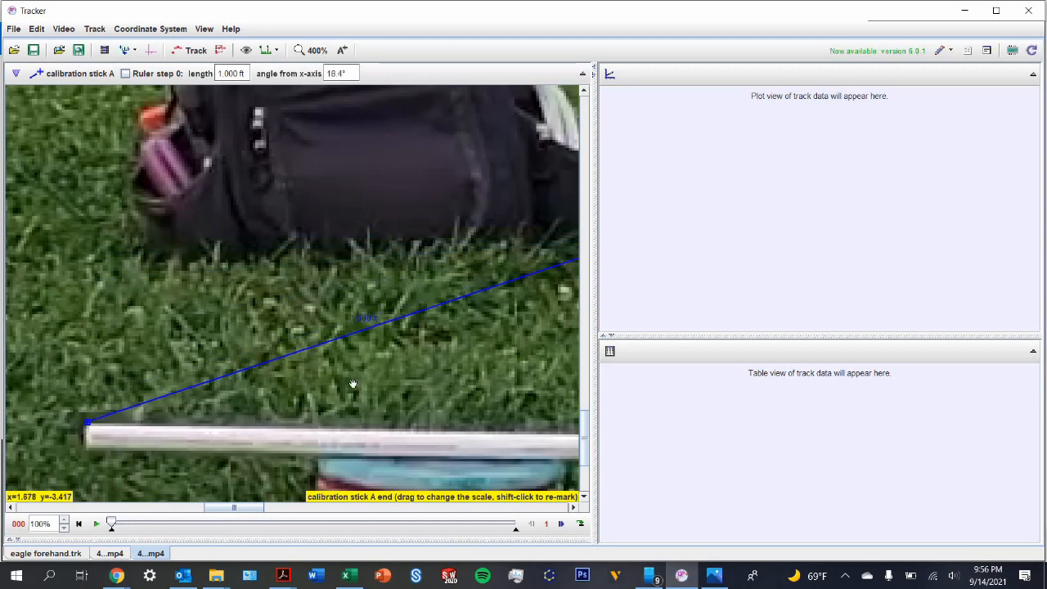
{"action": "left_click_drag", "start_coordinate": [352, 384], "coordinate": [195, 377]}
{"action": "left_click_drag", "start_coordinate": [468, 352], "coordinate": [151, 340]}
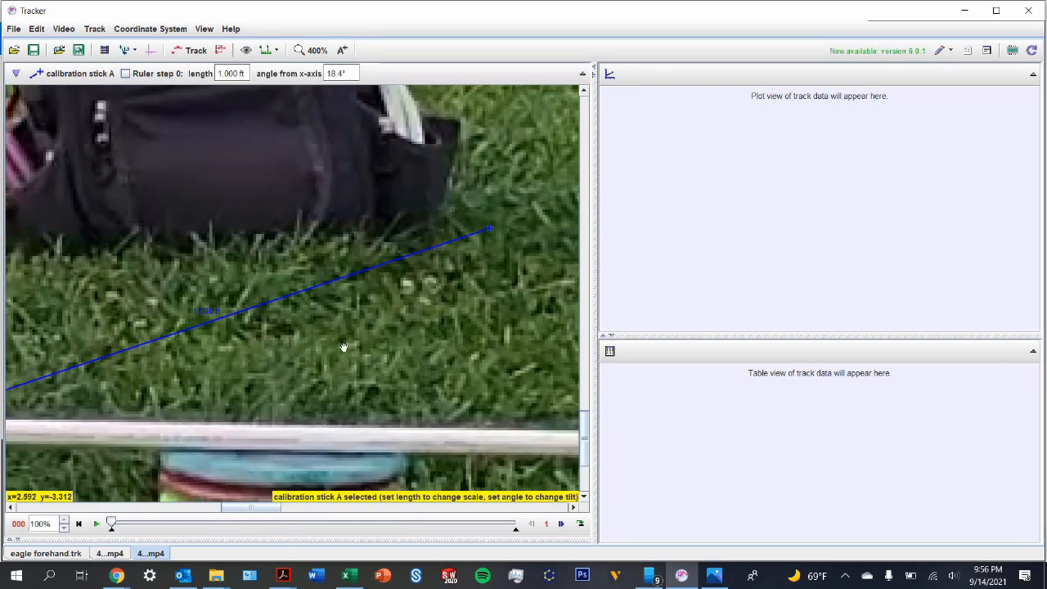
{"action": "left_click_drag", "start_coordinate": [296, 226], "coordinate": [337, 260]}
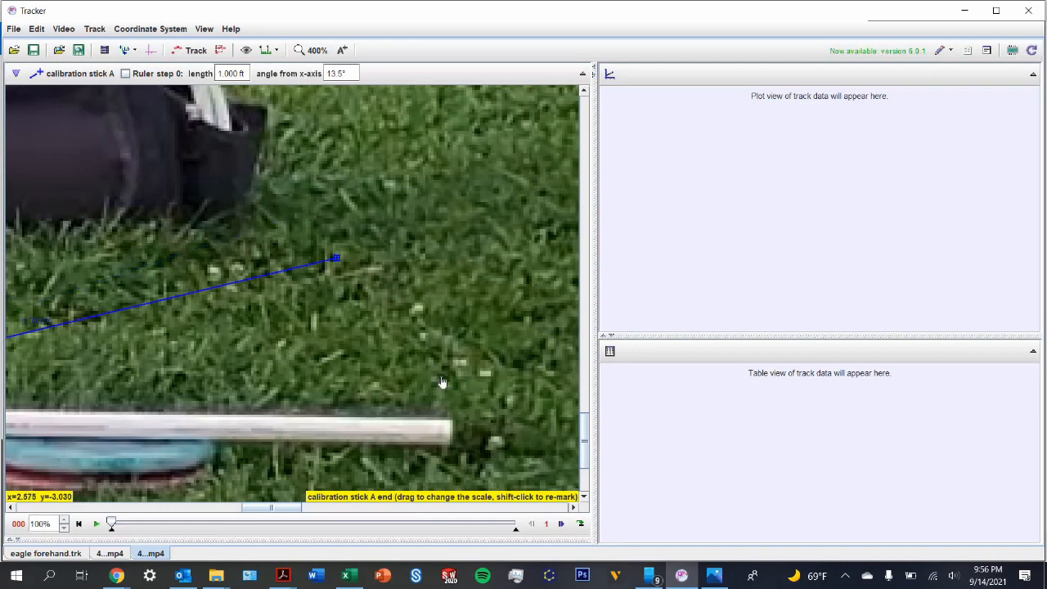
{"action": "left_click_drag", "start_coordinate": [442, 382], "coordinate": [454, 420]}
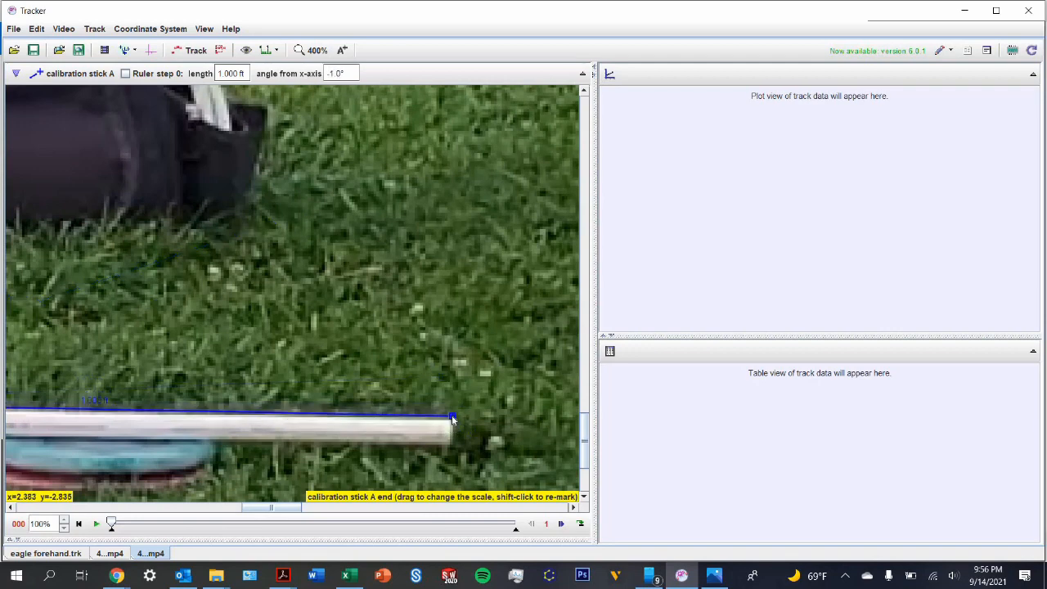
{"action": "left_click_drag", "start_coordinate": [302, 440], "coordinate": [549, 396]}
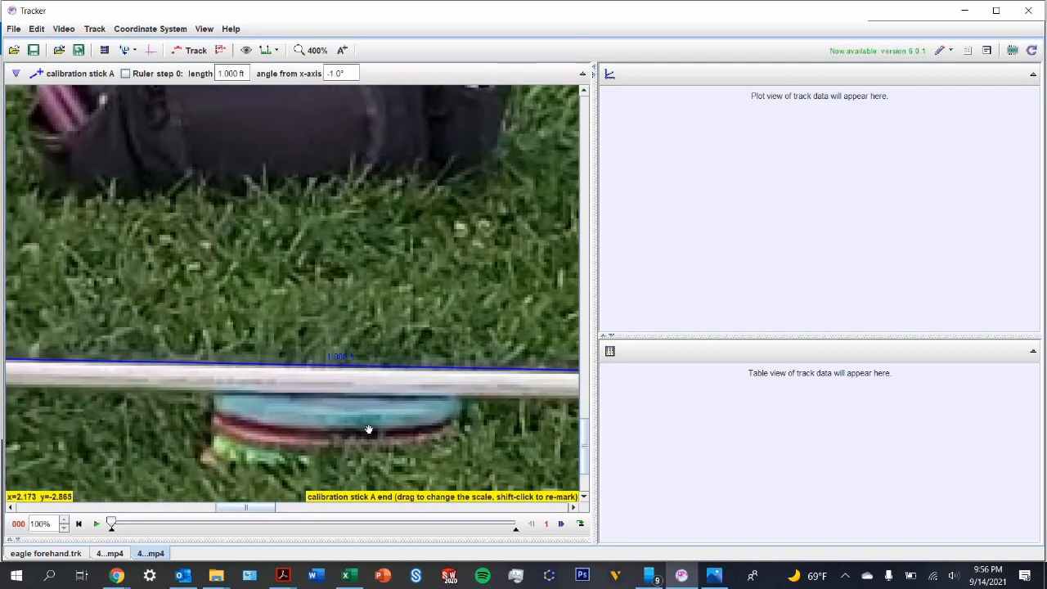
{"action": "left_click_drag", "start_coordinate": [368, 429], "coordinate": [548, 430]}
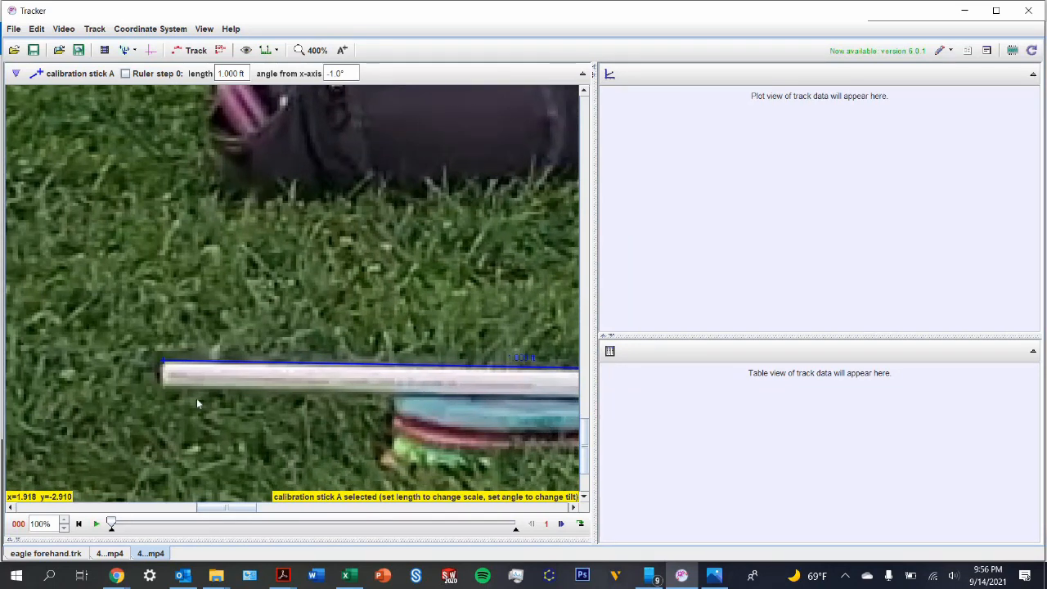
{"action": "left_click_drag", "start_coordinate": [163, 363], "coordinate": [163, 368]}
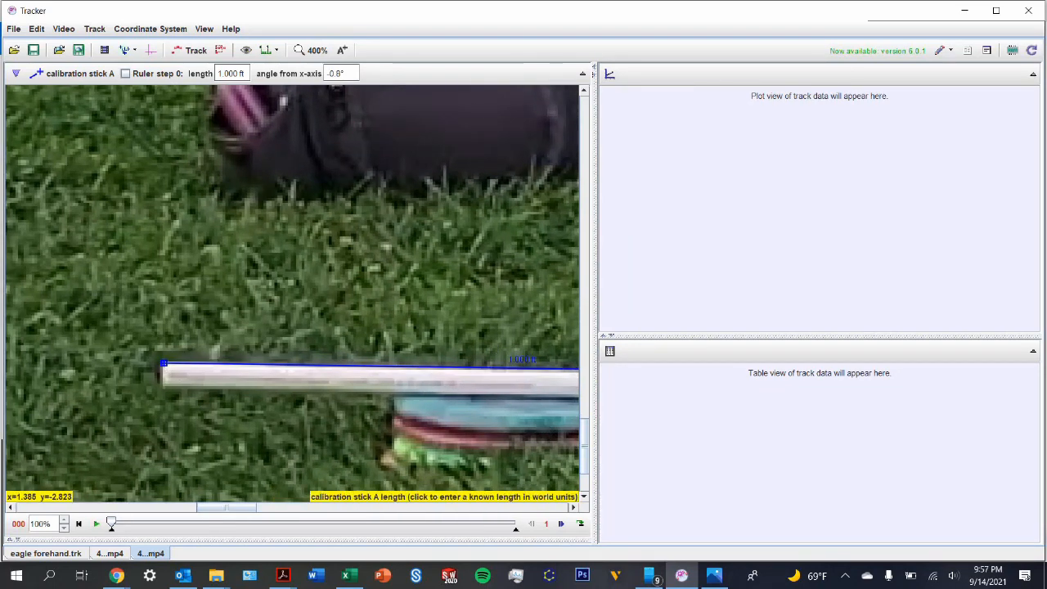
Step: Set the calibration stick's known length to 2 ft
{"action": "left_click", "coordinate": [522, 359]}
{"action": "type", "text": "2ft"}
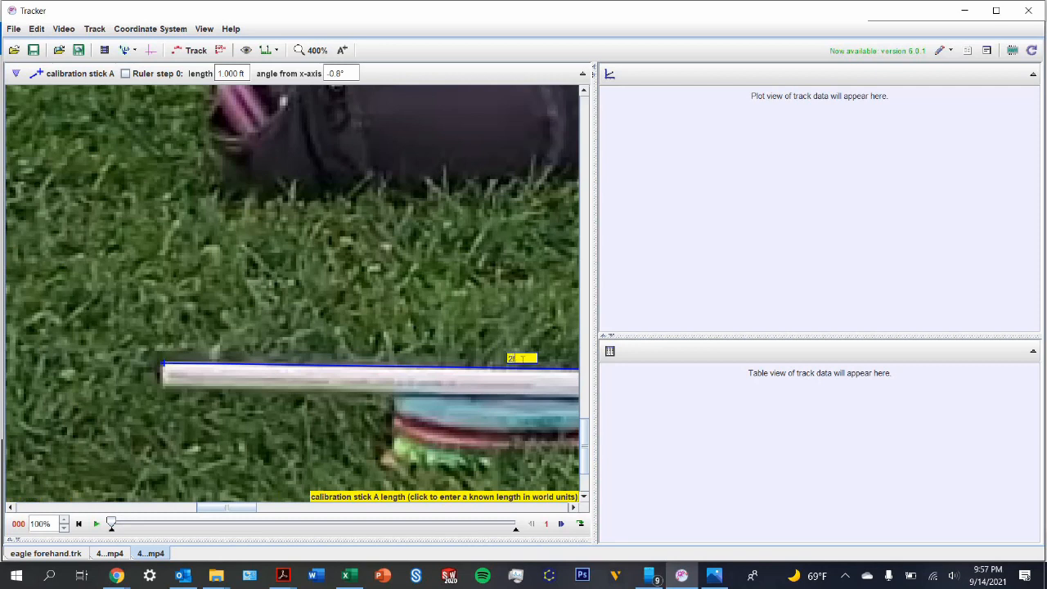
{"action": "key", "text": "Return"}
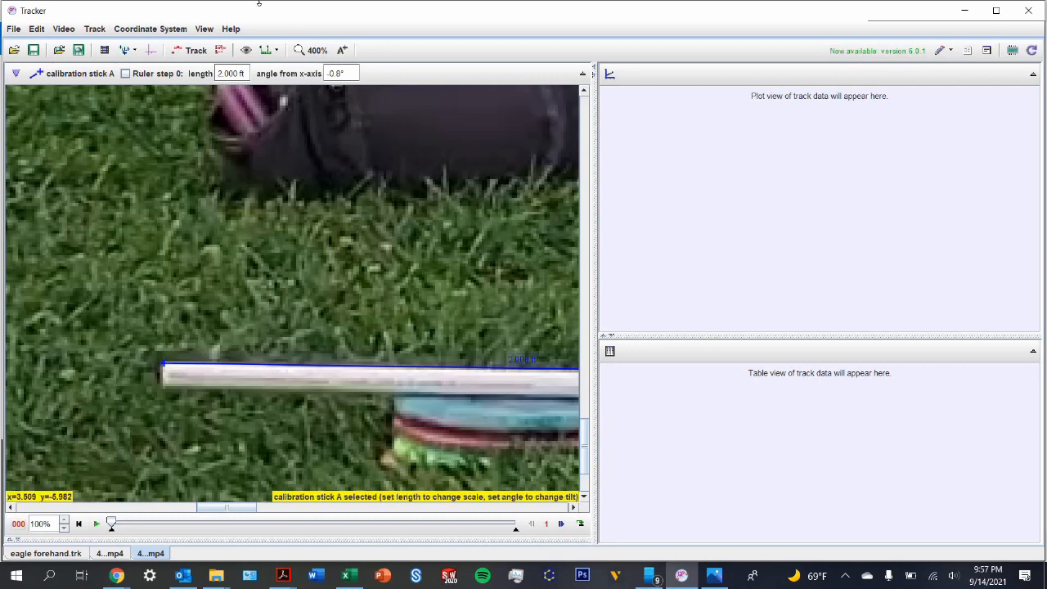
Step: Advance the video frame by frame to frame 23, where the thrower swings the orange disc forward
{"action": "left_click", "coordinate": [317, 50]}
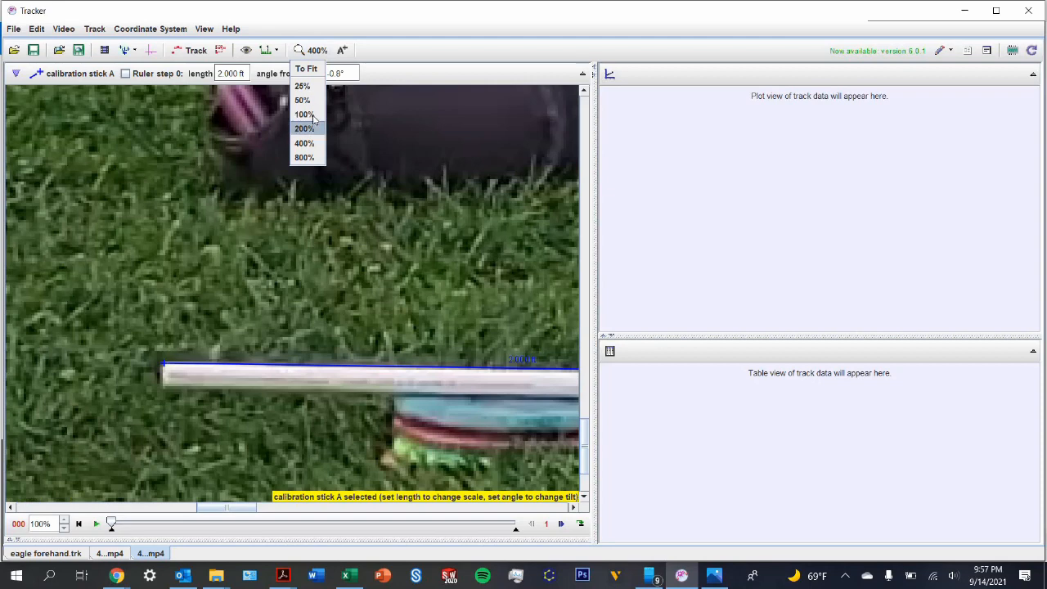
{"action": "left_click", "coordinate": [306, 115]}
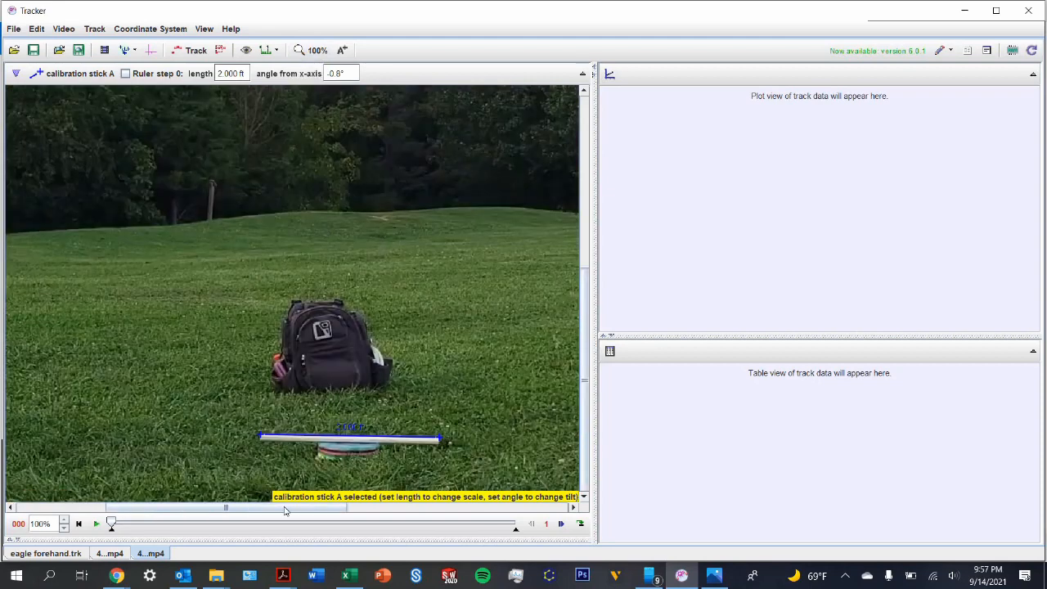
{"action": "left_click_drag", "start_coordinate": [248, 505], "coordinate": [152, 506]}
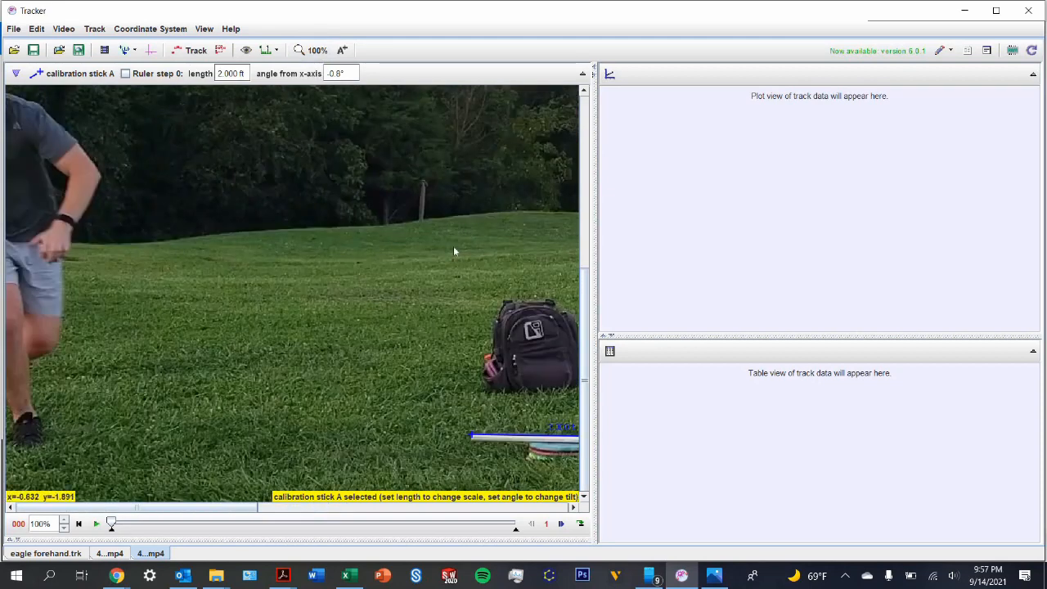
{"action": "left_click_drag", "start_coordinate": [585, 309], "coordinate": [586, 307]}
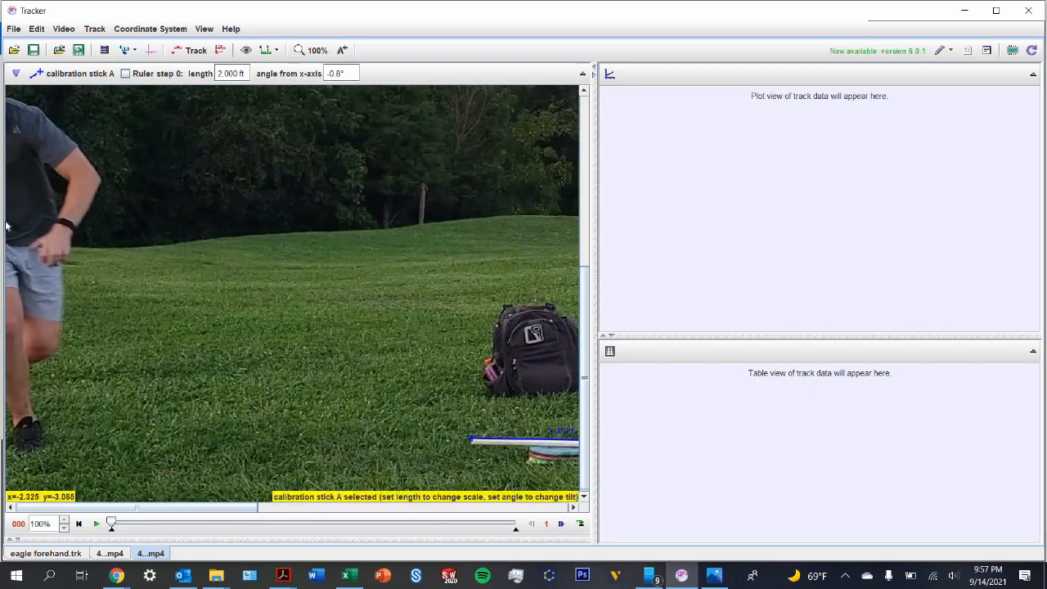
{"action": "left_click", "coordinate": [561, 525]}
{"action": "left_click", "coordinate": [561, 525]}
{"action": "left_click", "coordinate": [561, 524]}
{"action": "left_click", "coordinate": [561, 524]}
{"action": "left_click", "coordinate": [562, 524]}
{"action": "left_click", "coordinate": [561, 524]}
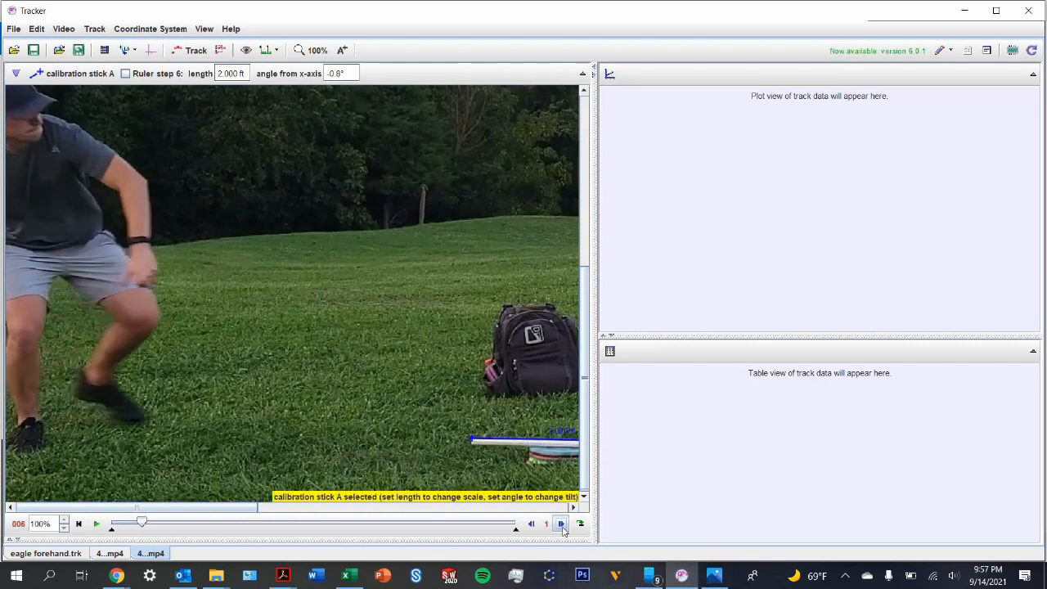
{"action": "left_click", "coordinate": [561, 525]}
{"action": "left_click", "coordinate": [561, 524]}
{"action": "left_click", "coordinate": [561, 524]}
{"action": "left_click", "coordinate": [561, 525]}
{"action": "left_click", "coordinate": [561, 524]}
{"action": "left_click", "coordinate": [561, 524]}
{"action": "left_click", "coordinate": [561, 524]}
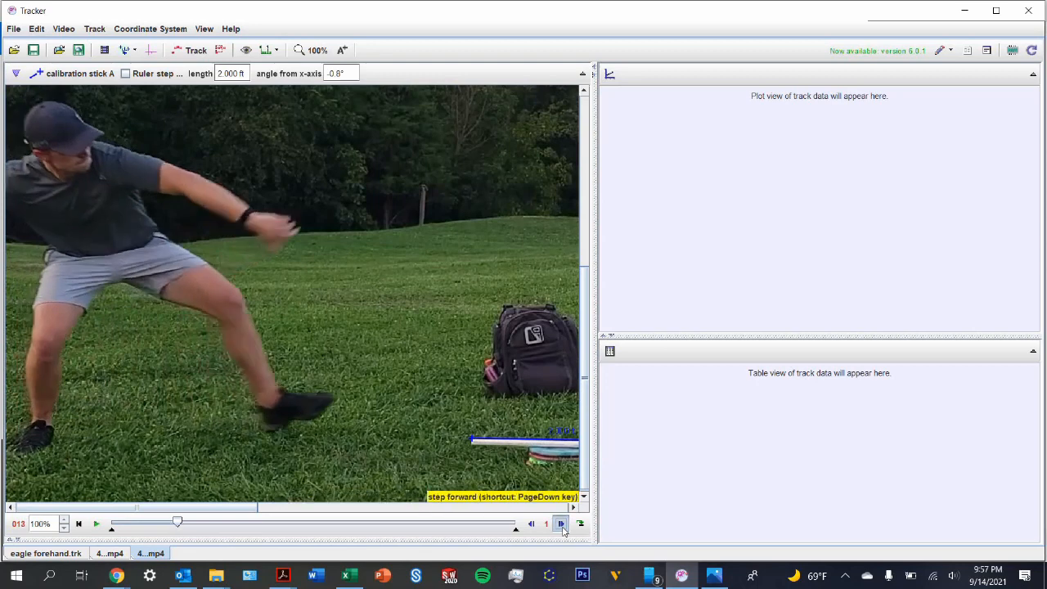
{"action": "left_click", "coordinate": [561, 524]}
{"action": "left_click", "coordinate": [561, 524]}
{"action": "left_click", "coordinate": [561, 525]}
{"action": "left_click", "coordinate": [561, 524]}
{"action": "left_click", "coordinate": [561, 524]}
{"action": "left_click", "coordinate": [561, 524]}
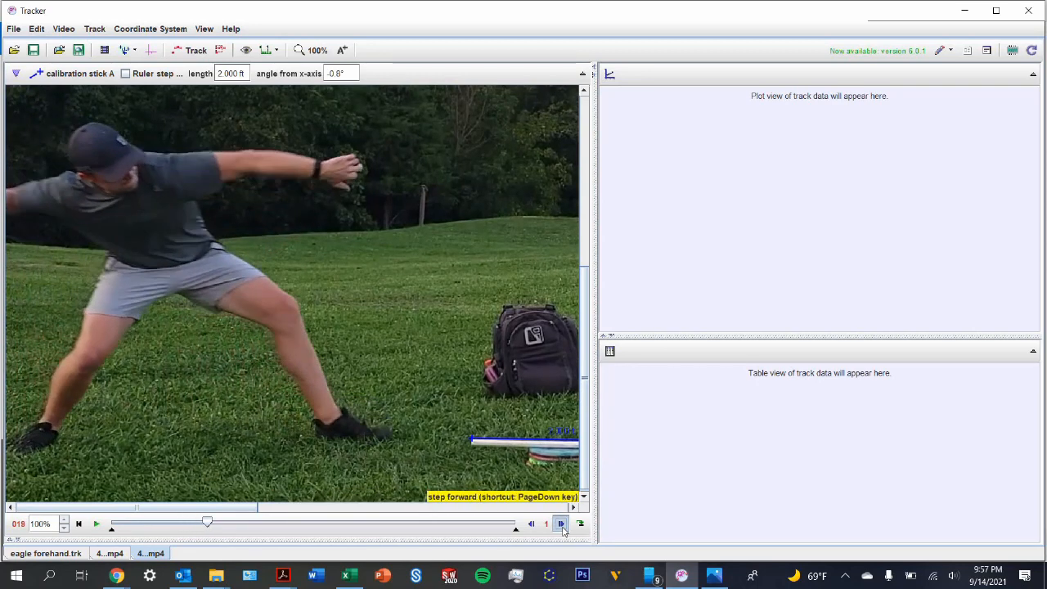
{"action": "left_click", "coordinate": [561, 524]}
{"action": "left_click", "coordinate": [561, 524]}
{"action": "left_click", "coordinate": [561, 525]}
{"action": "left_click", "coordinate": [561, 524]}
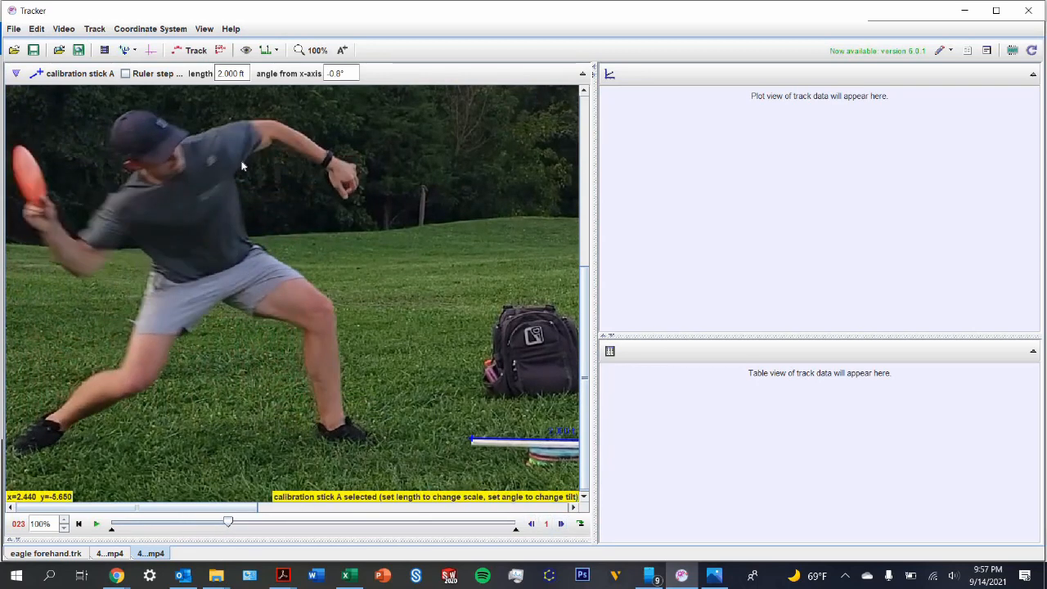
Step: Create a new point mass track for the disc
{"action": "left_click", "coordinate": [182, 49]}
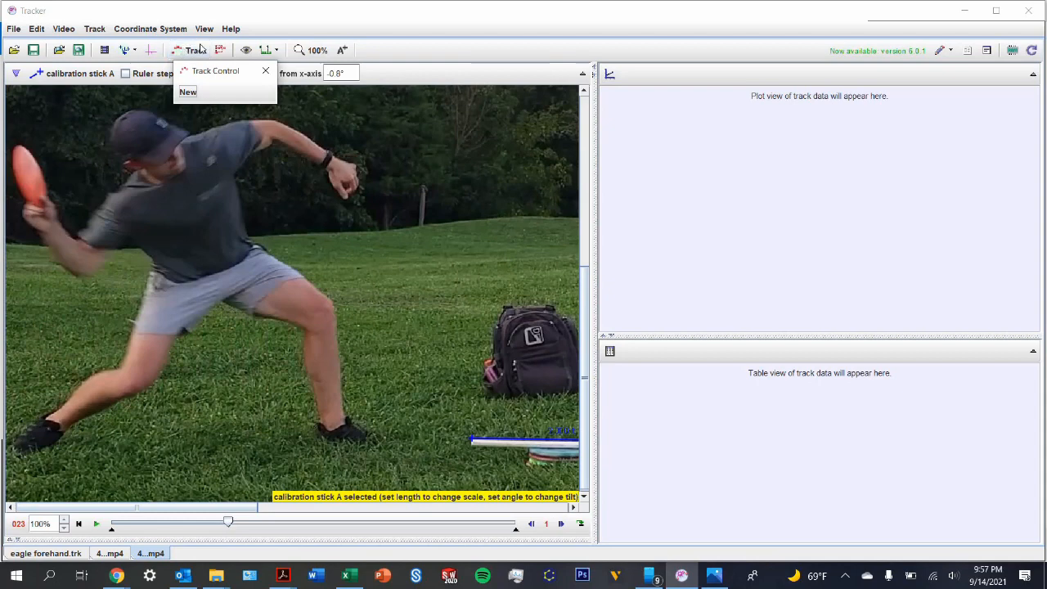
{"action": "left_click", "coordinate": [188, 93]}
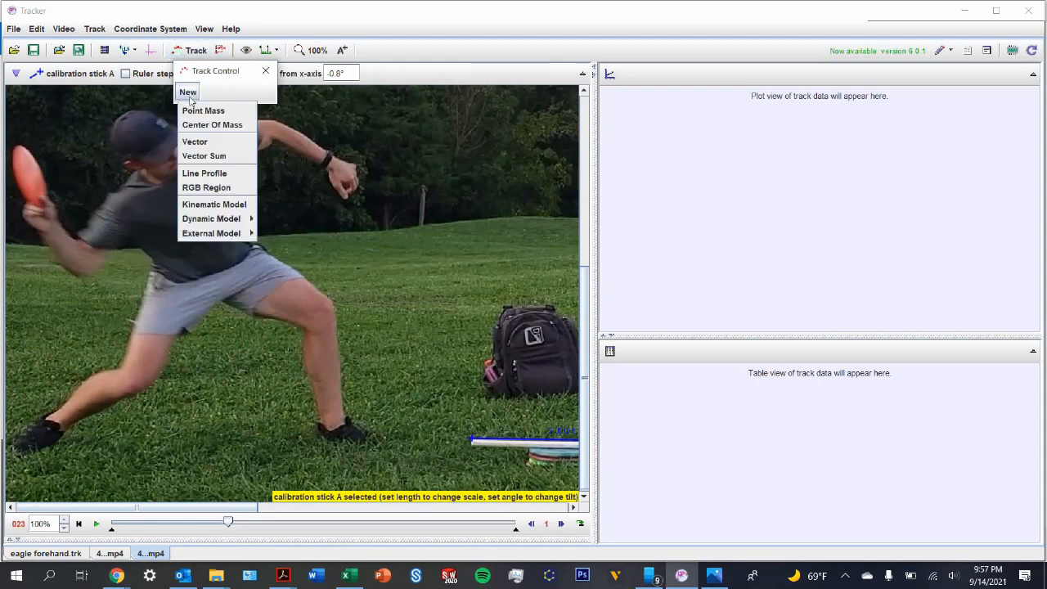
{"action": "left_click", "coordinate": [200, 111]}
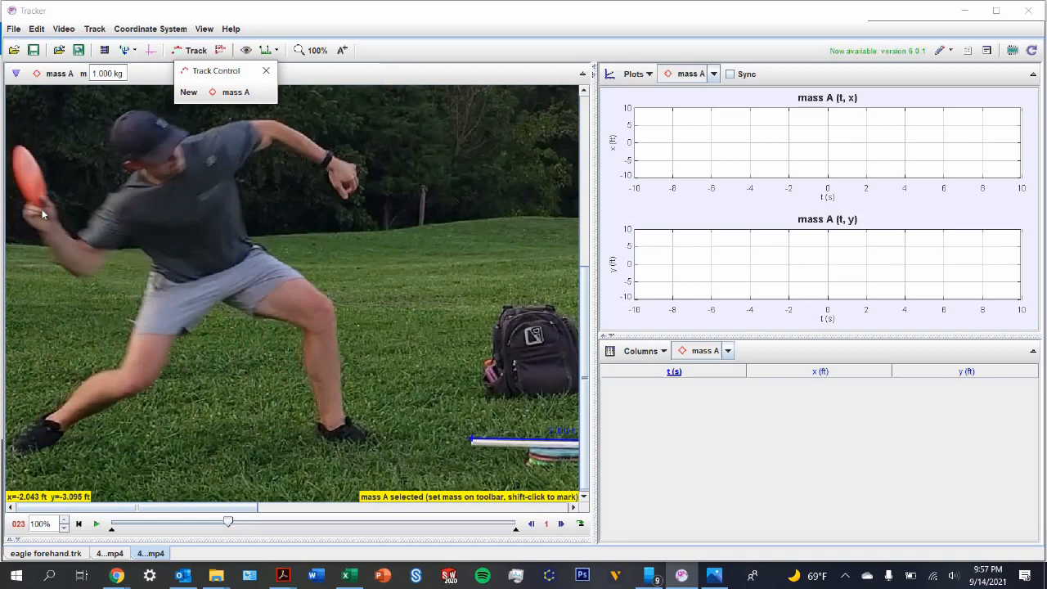
Step: Define an autotracker key frame for mass A at the disc's edge by the throwing hand in frame 23
{"action": "left_click", "coordinate": [203, 211]}
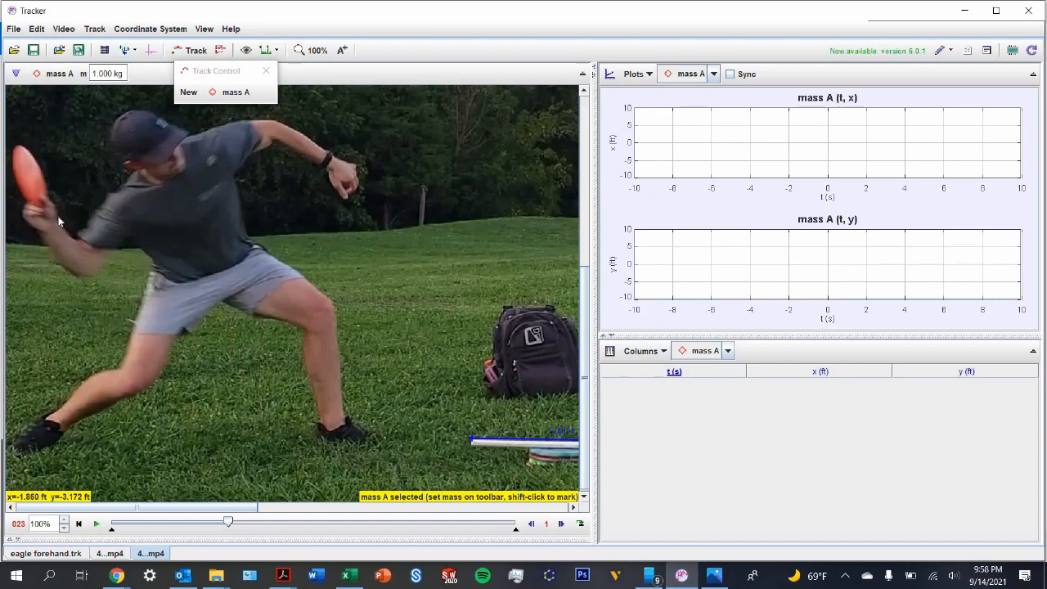
{"action": "key", "text": "shift"}
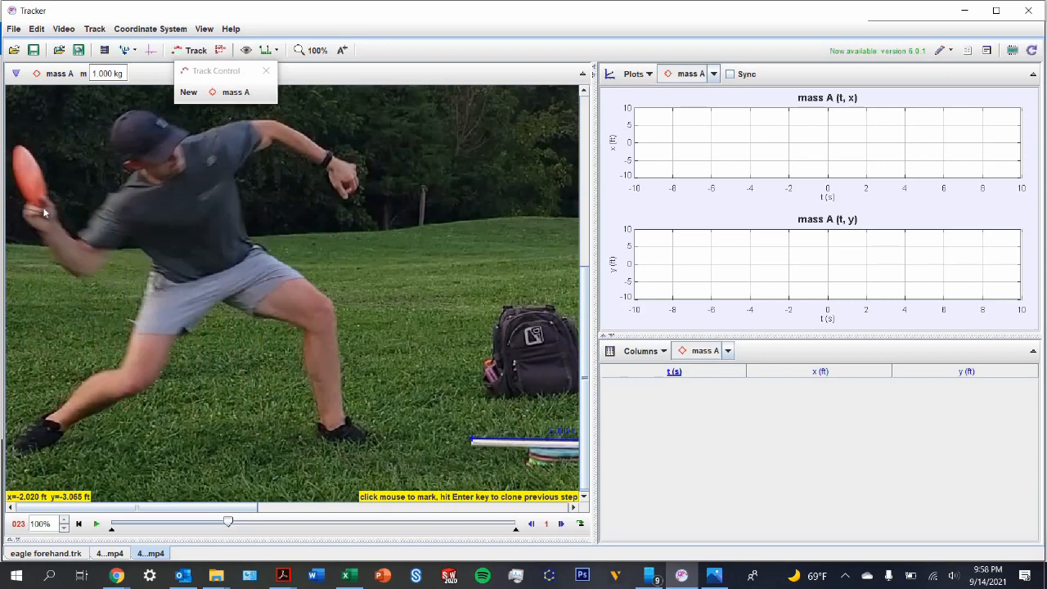
{"action": "left_click", "coordinate": [43, 210], "text": "ctrl+shift"}
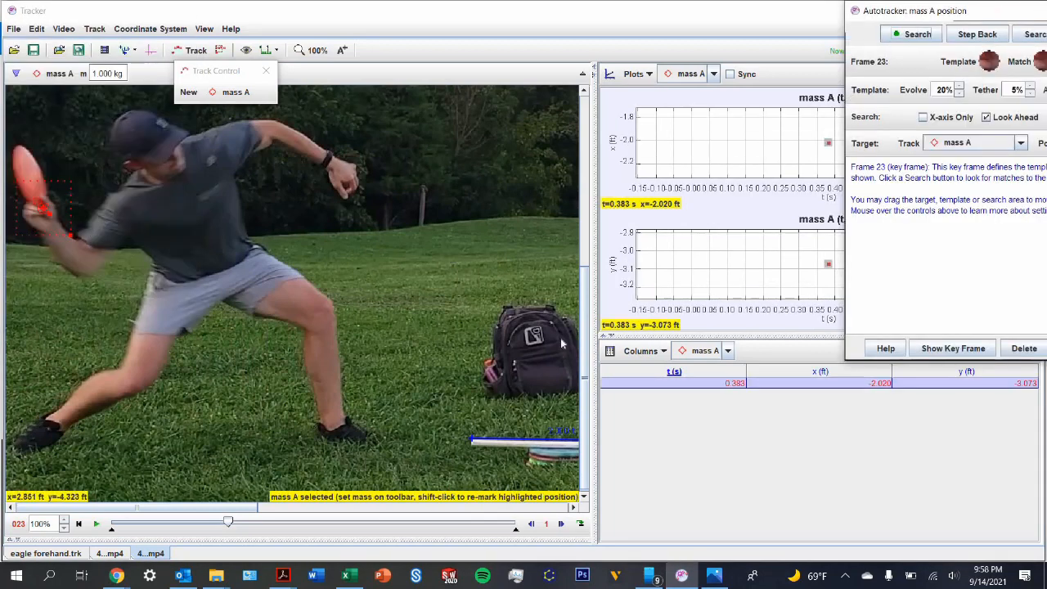
{"action": "left_click_drag", "start_coordinate": [917, 14], "coordinate": [727, 34]}
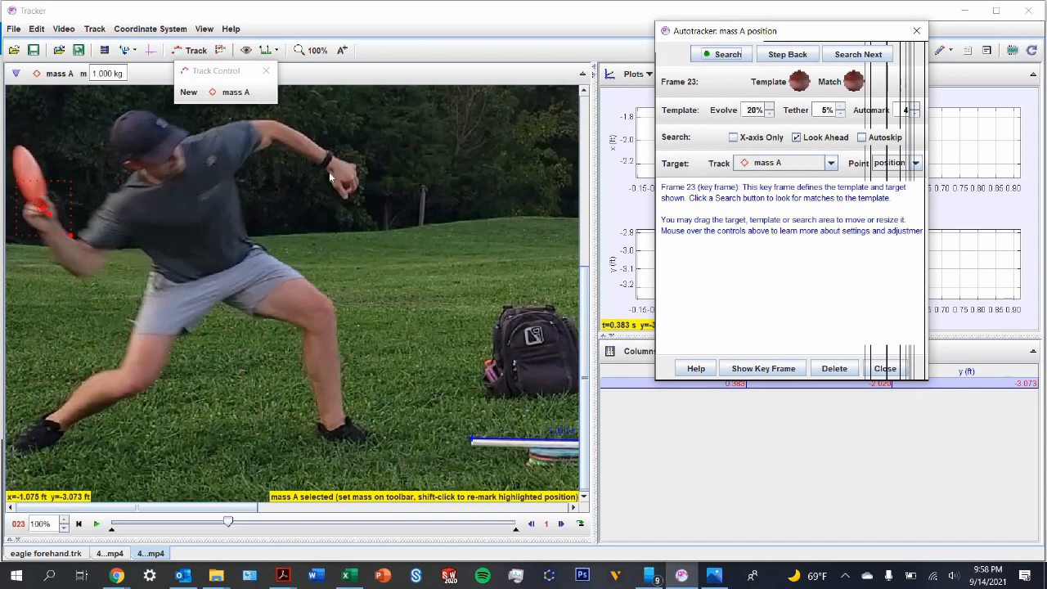
Step: Track mass A through frames 24 to 26 with the autotracker, manually marking the disc's edge at the throwing hand in each frame
{"action": "left_click", "coordinate": [851, 56]}
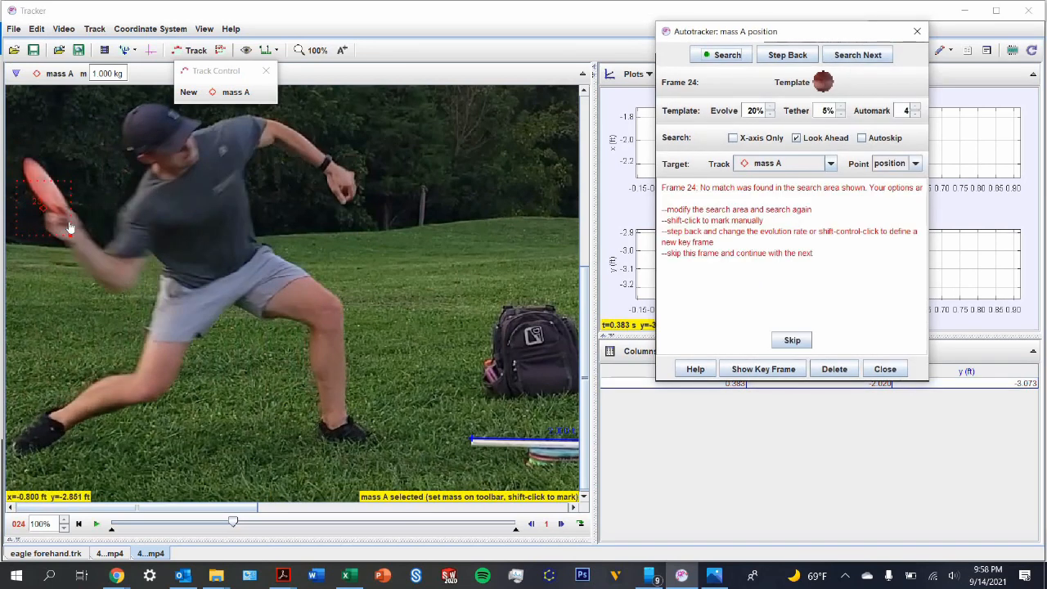
{"action": "key", "text": "shift"}
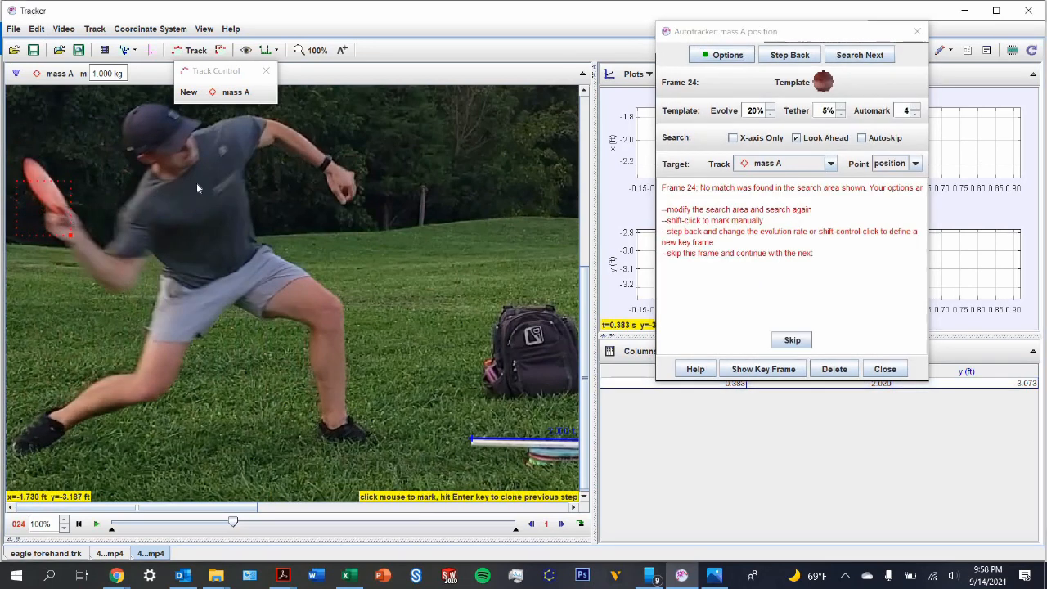
{"action": "left_click", "coordinate": [69, 217], "text": "shift"}
{"action": "left_click", "coordinate": [872, 55]}
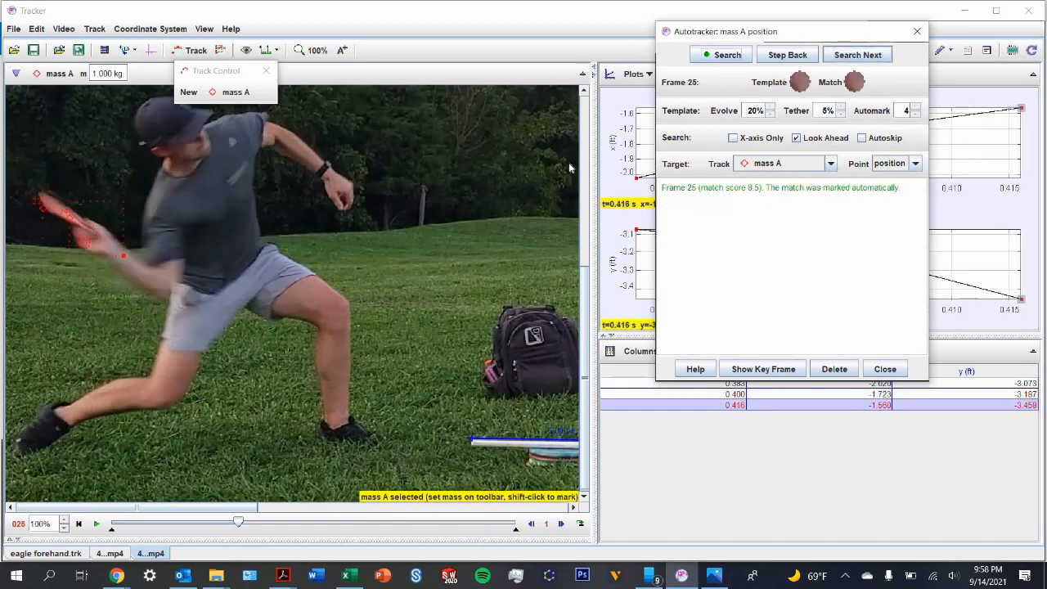
{"action": "key", "text": "shift"}
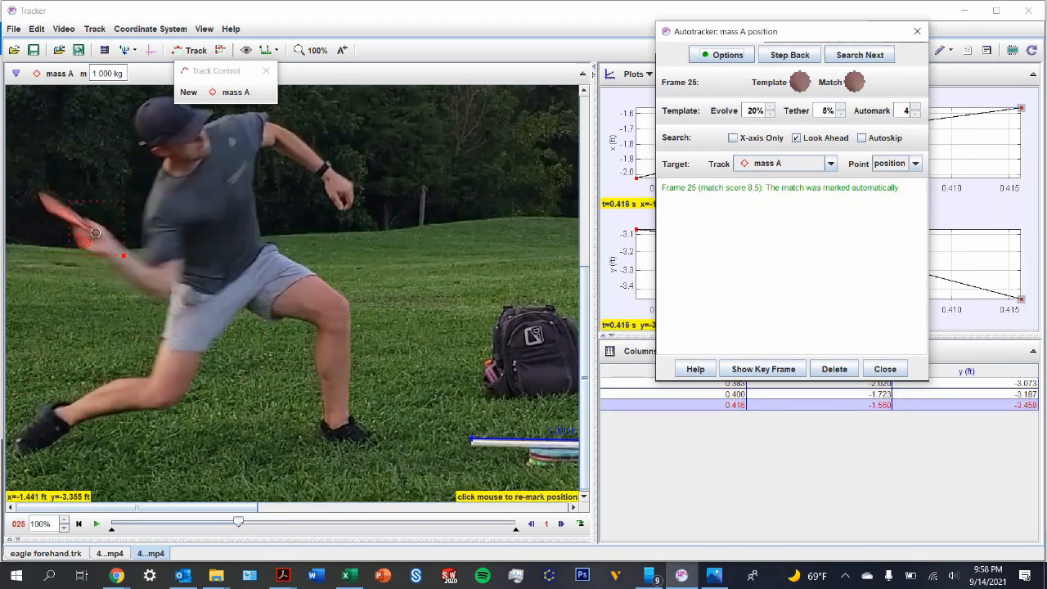
{"action": "left_click", "coordinate": [95, 234], "text": "shift"}
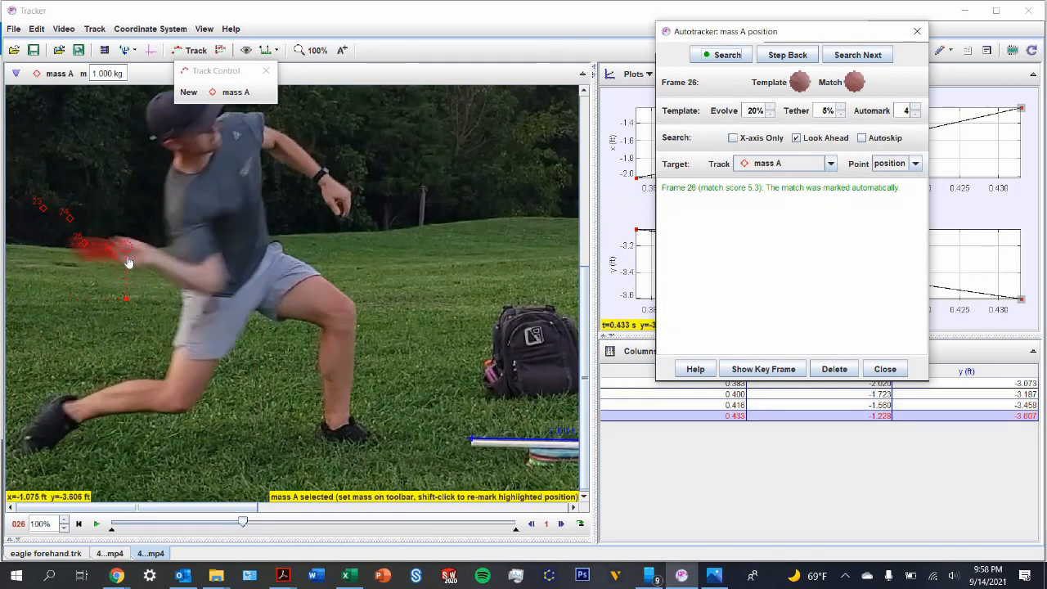
{"action": "key", "text": "shift"}
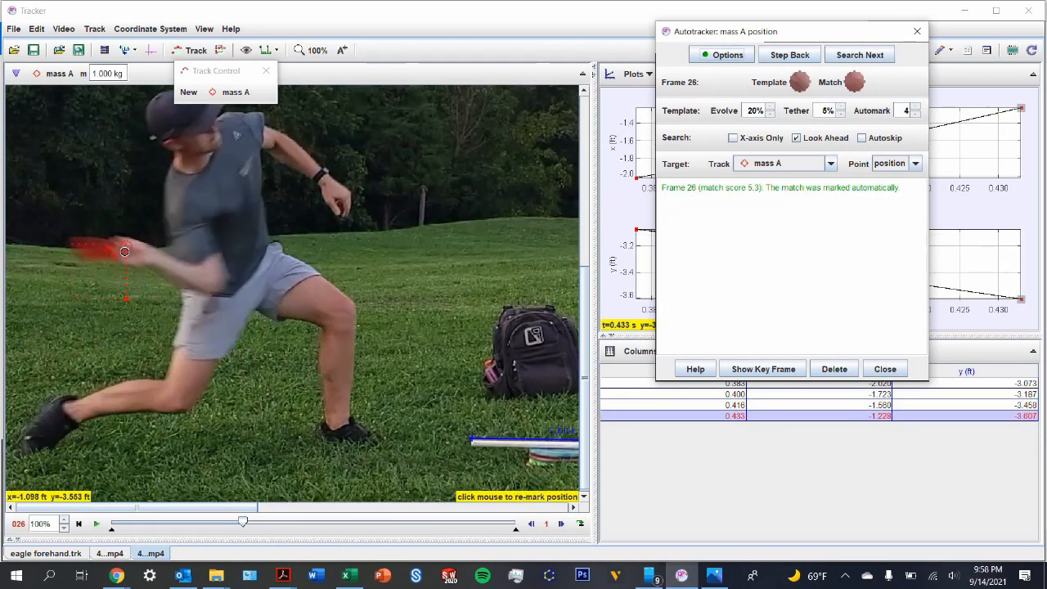
{"action": "left_click", "coordinate": [125, 251], "text": "shift"}
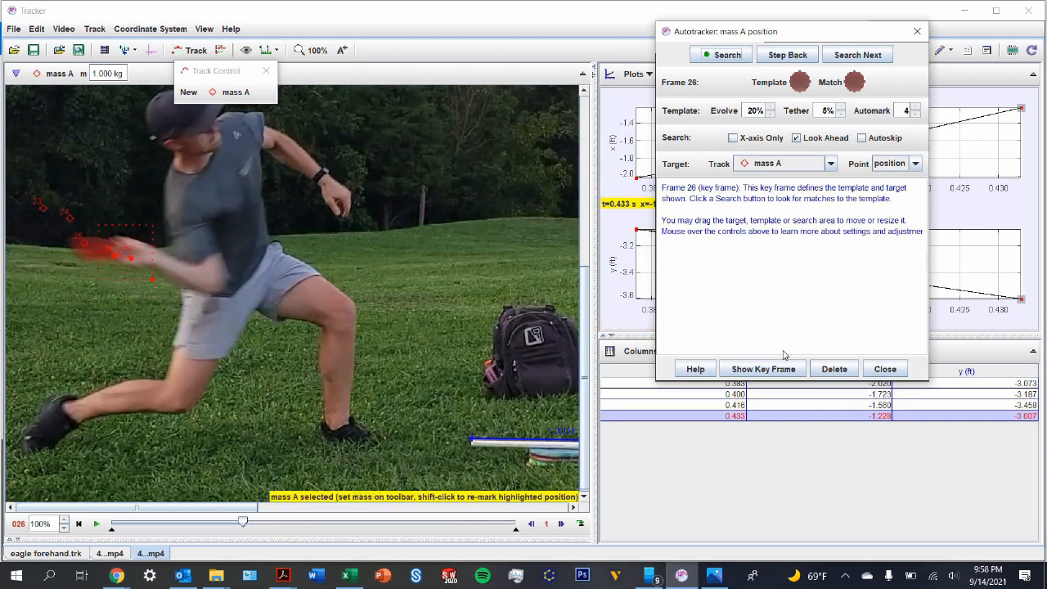
Step: Mark the disc's edge for mass A manually in frames 27, 28 and 29, and close the autotracker
{"action": "left_click", "coordinate": [857, 55]}
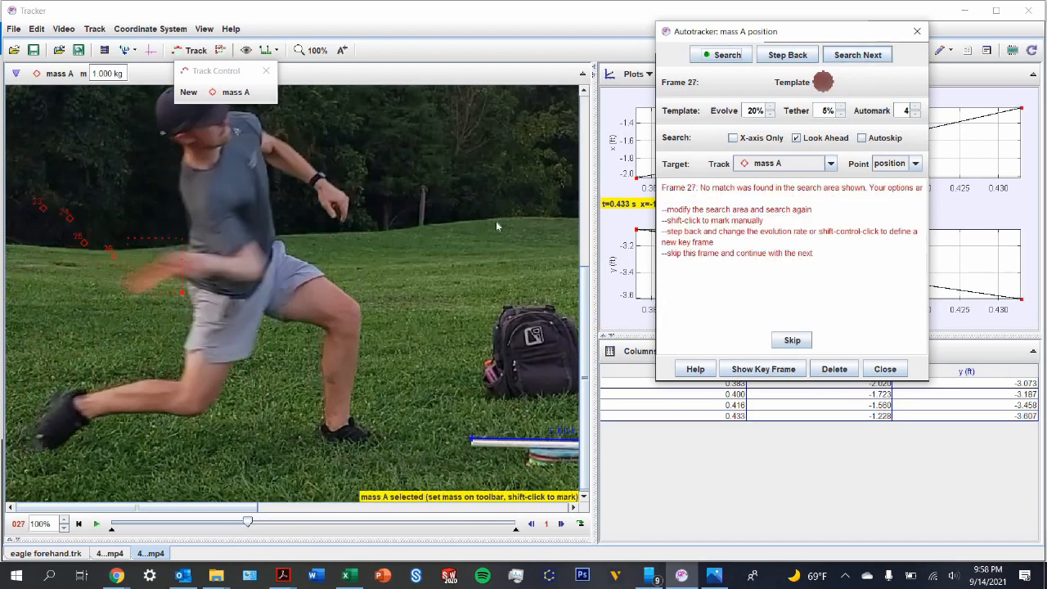
{"action": "key", "text": "shift"}
{"action": "left_click", "coordinate": [180, 269], "text": "shift"}
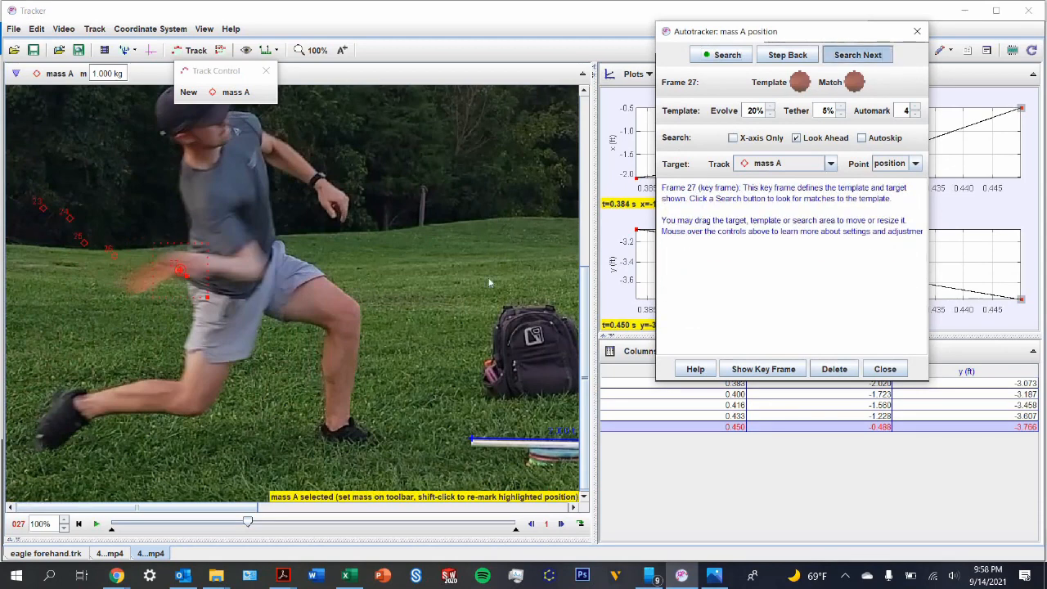
{"action": "key", "text": "shift"}
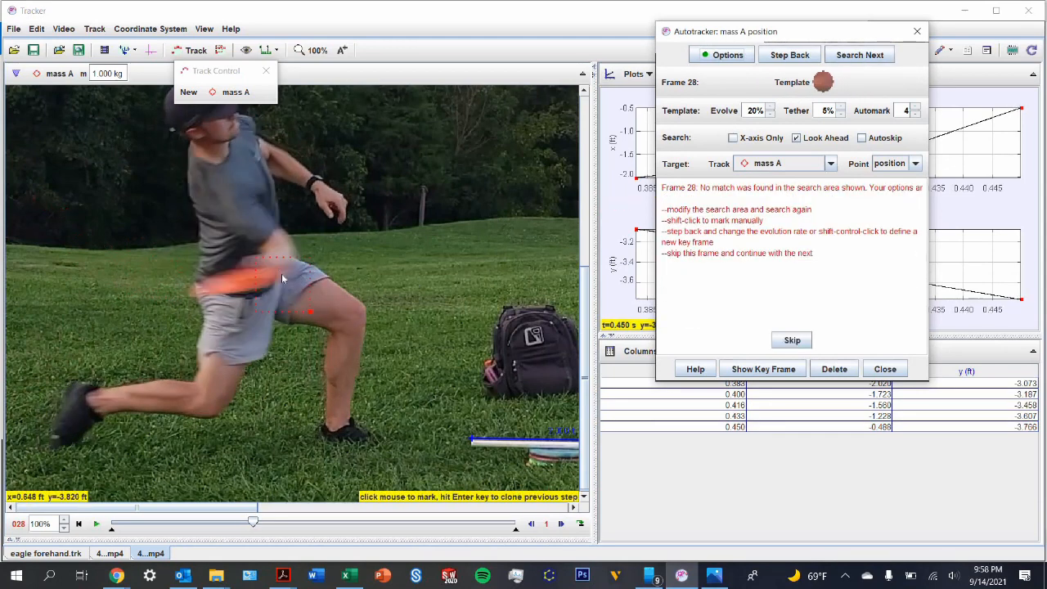
{"action": "left_click", "coordinate": [281, 273], "text": "shift"}
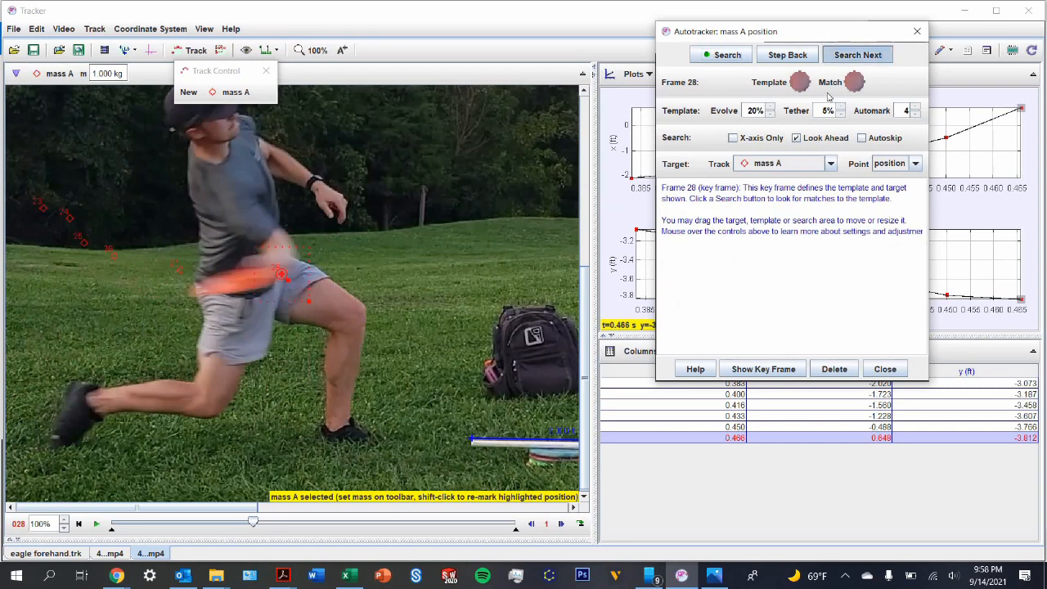
{"action": "key", "text": "shift"}
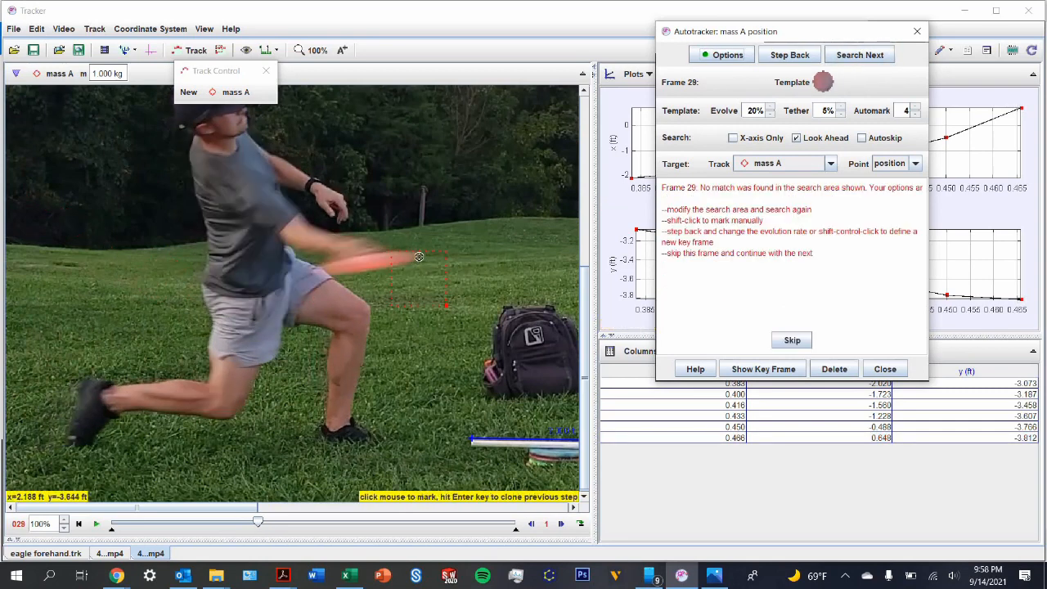
{"action": "left_click", "coordinate": [419, 257], "text": "shift"}
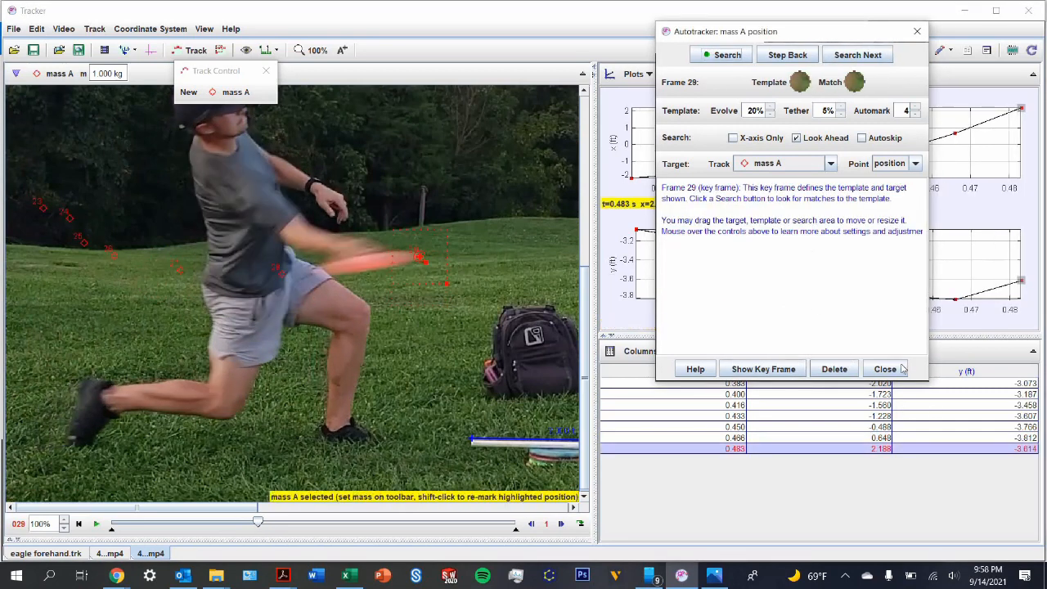
{"action": "left_click", "coordinate": [903, 369]}
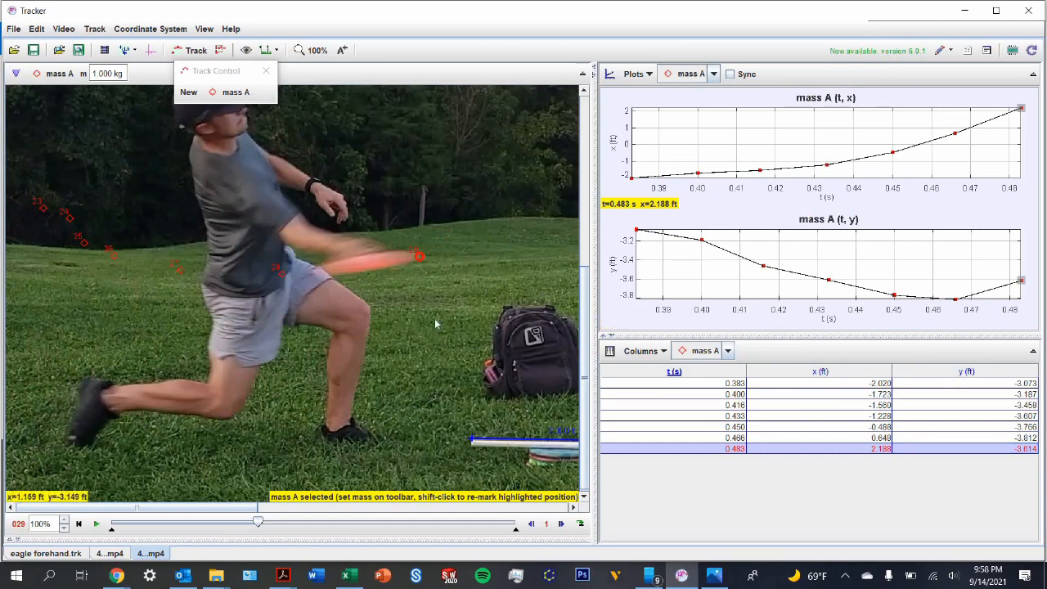
Step: Add the velocity magnitude column v to mass A's data table
{"action": "left_click", "coordinate": [632, 354]}
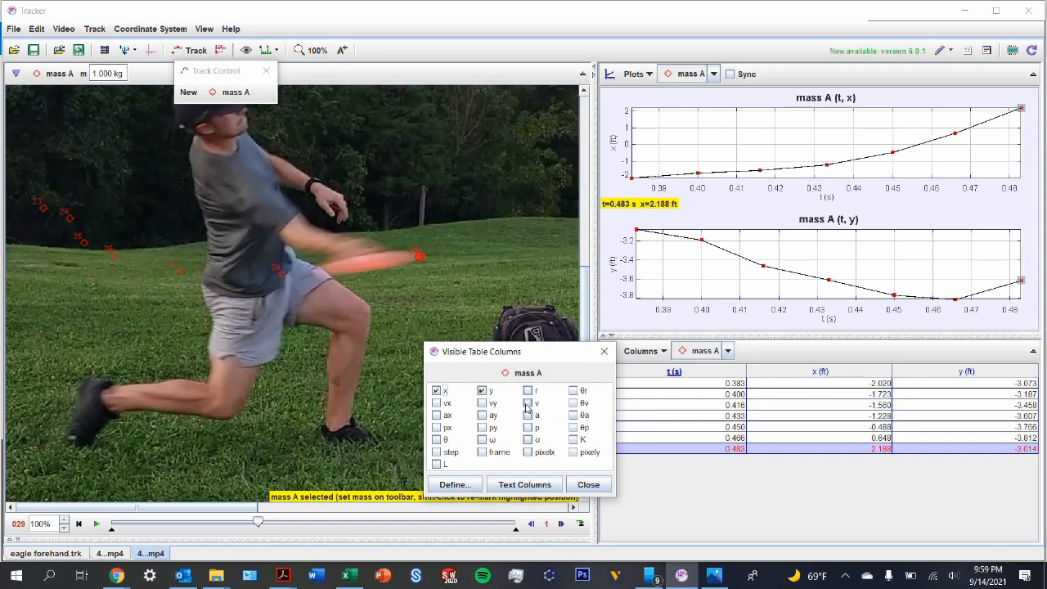
{"action": "left_click", "coordinate": [527, 403]}
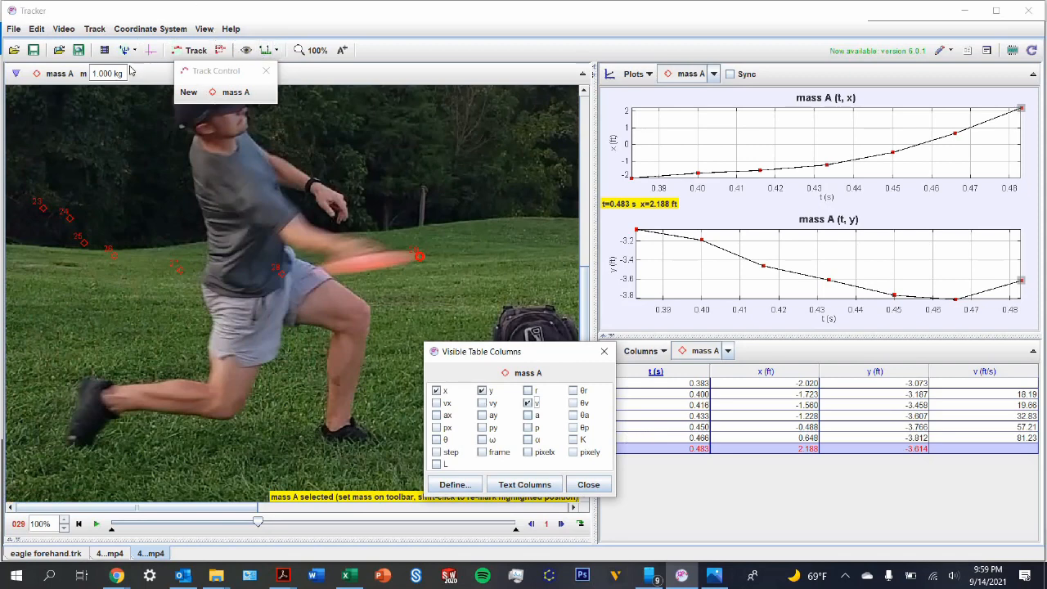
Step: Check the frame rate and frame times in the video's clip settings
{"action": "left_click", "coordinate": [64, 30]}
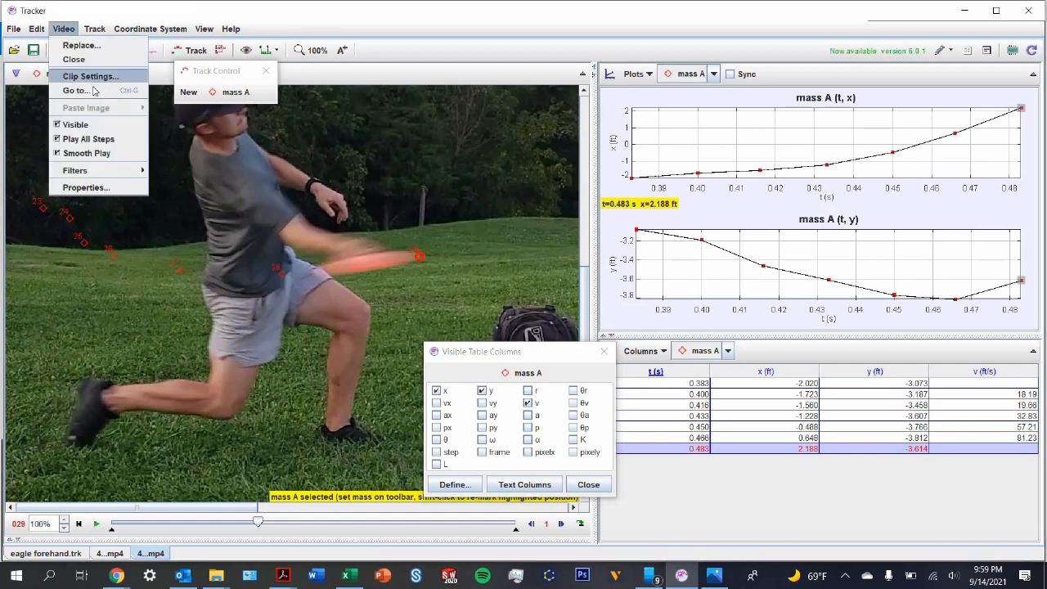
{"action": "left_click", "coordinate": [90, 76]}
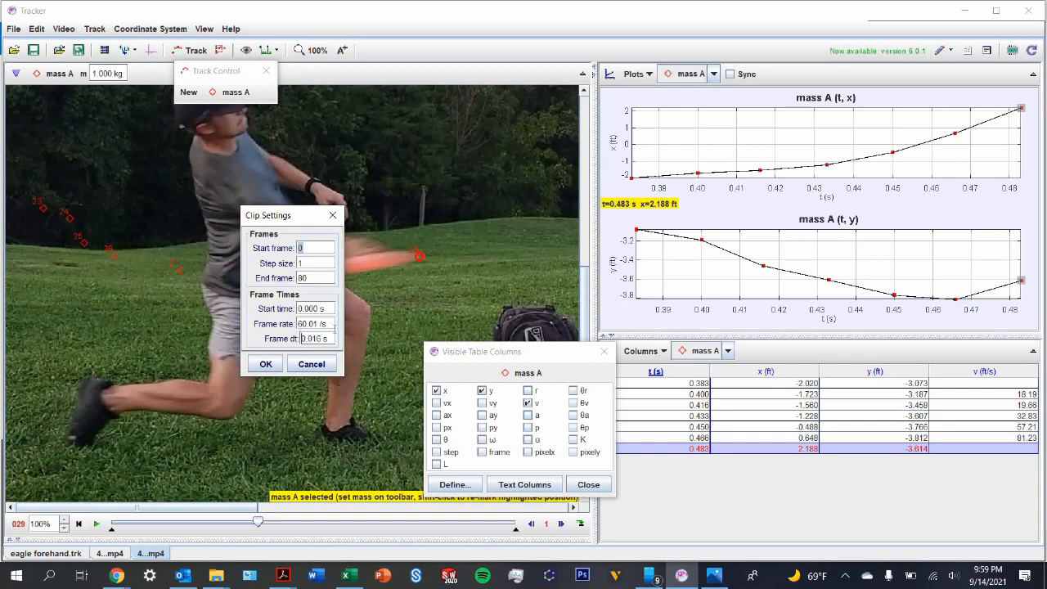
{"action": "left_click", "coordinate": [268, 366]}
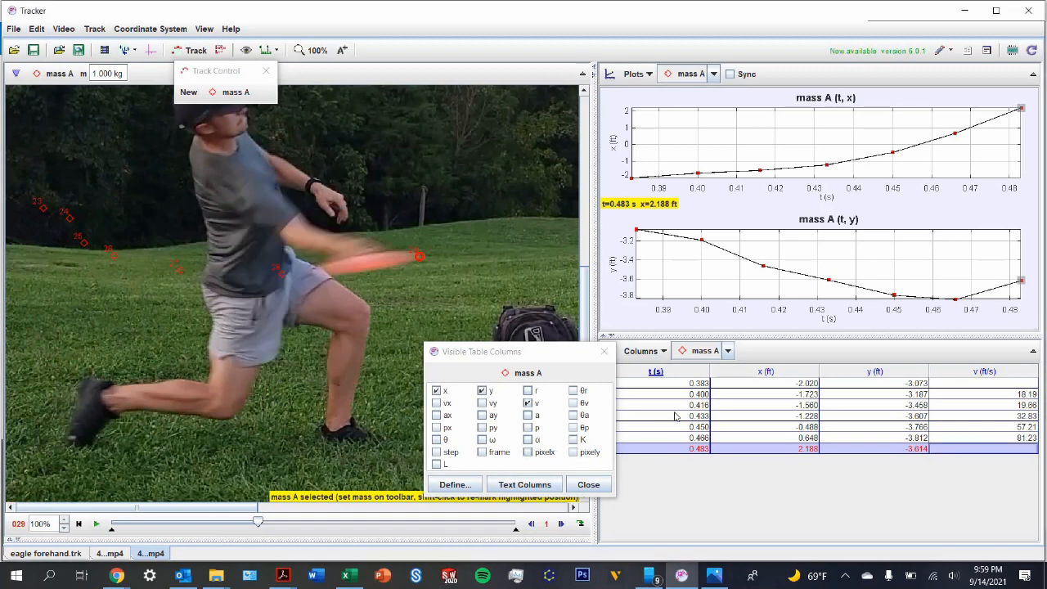
Step: Add a new data function for mass A and name it vmph
{"action": "left_click", "coordinate": [455, 485]}
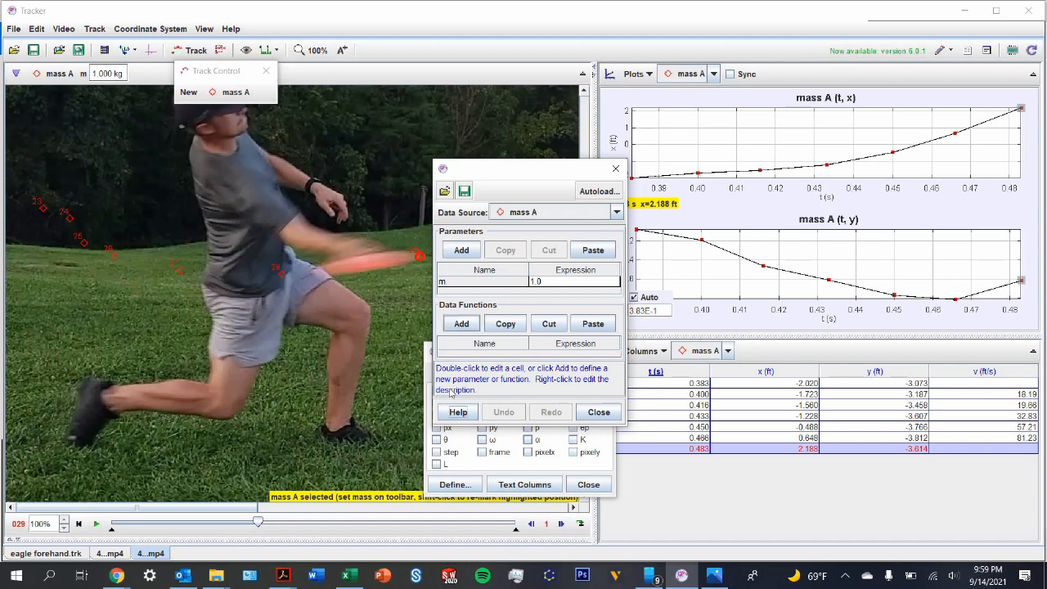
{"action": "left_click", "coordinate": [462, 324]}
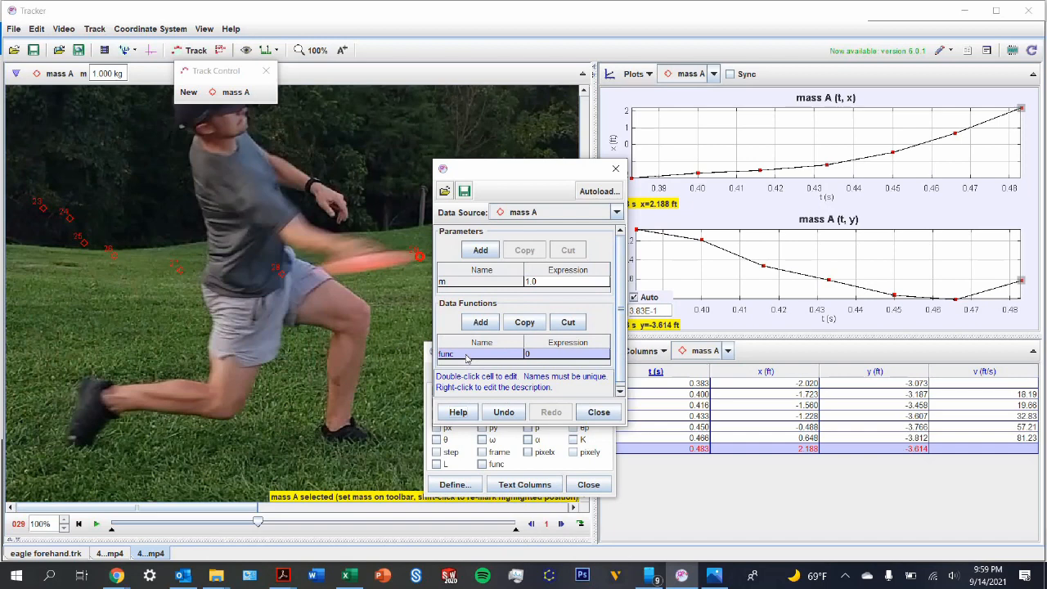
{"action": "double_click", "coordinate": [466, 353]}
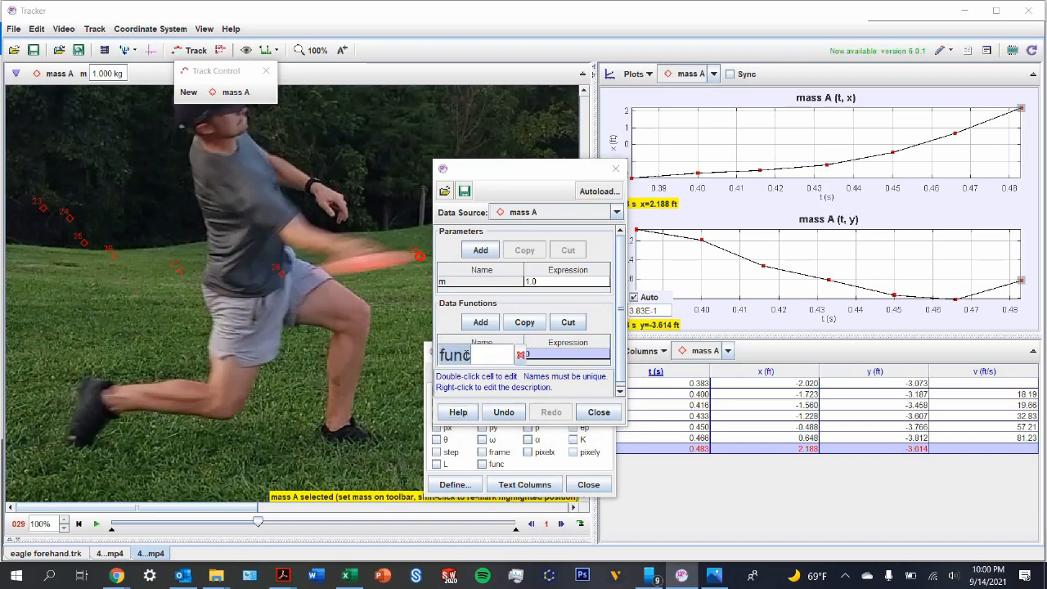
{"action": "type", "text": "vmph"}
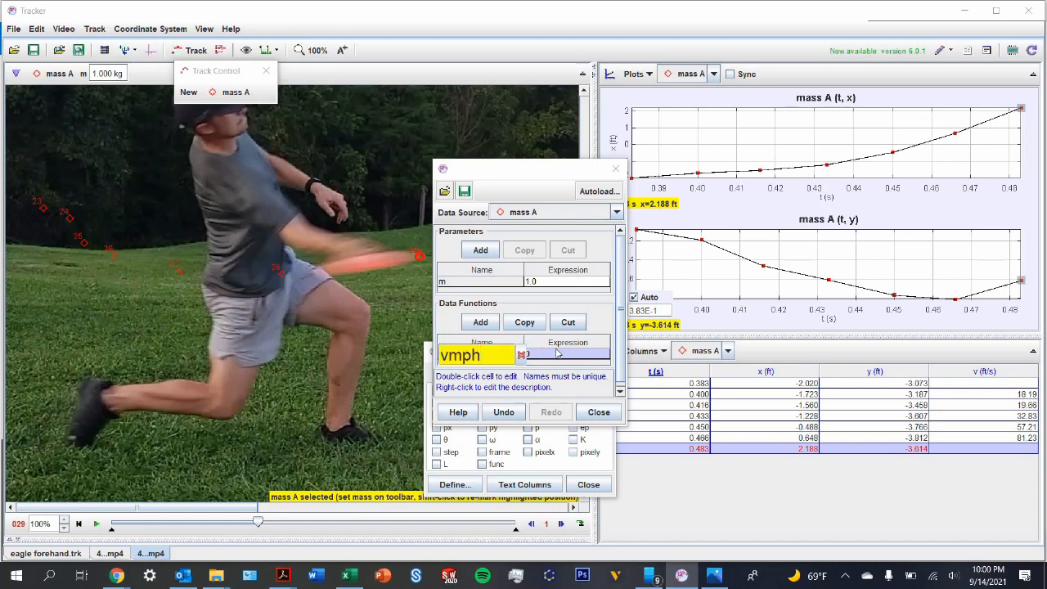
{"action": "left_click", "coordinate": [556, 352]}
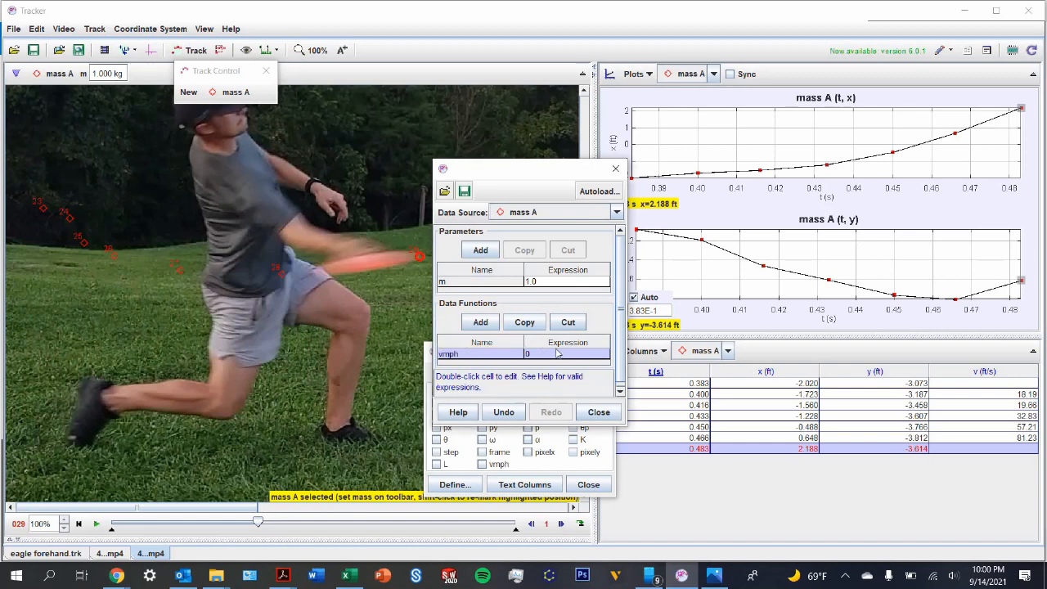
Step: Set the expression of the vmph data function to v/1.467
{"action": "double_click", "coordinate": [556, 350]}
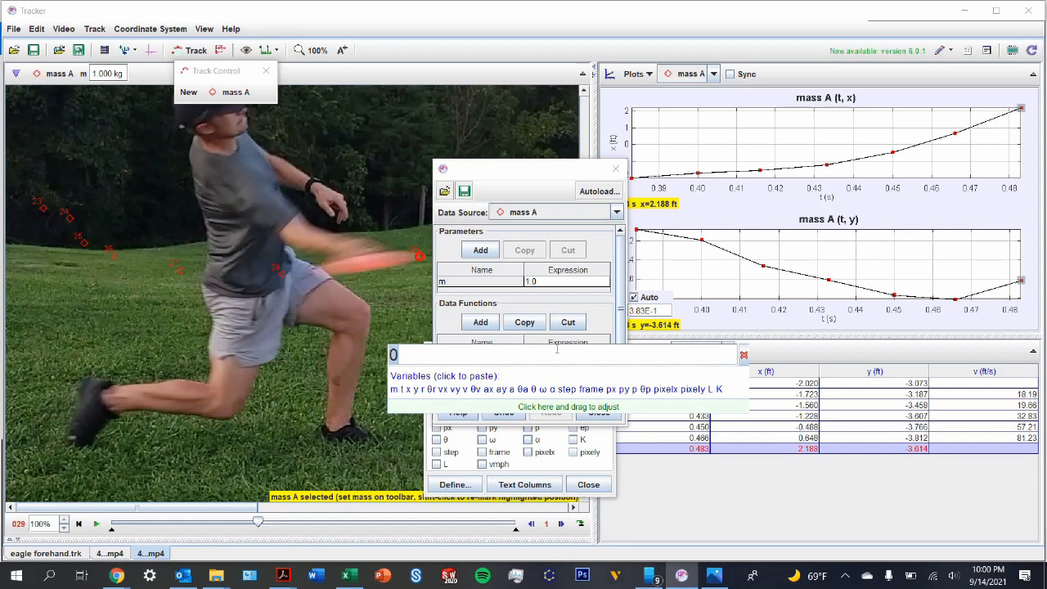
{"action": "type", "text": "v"}
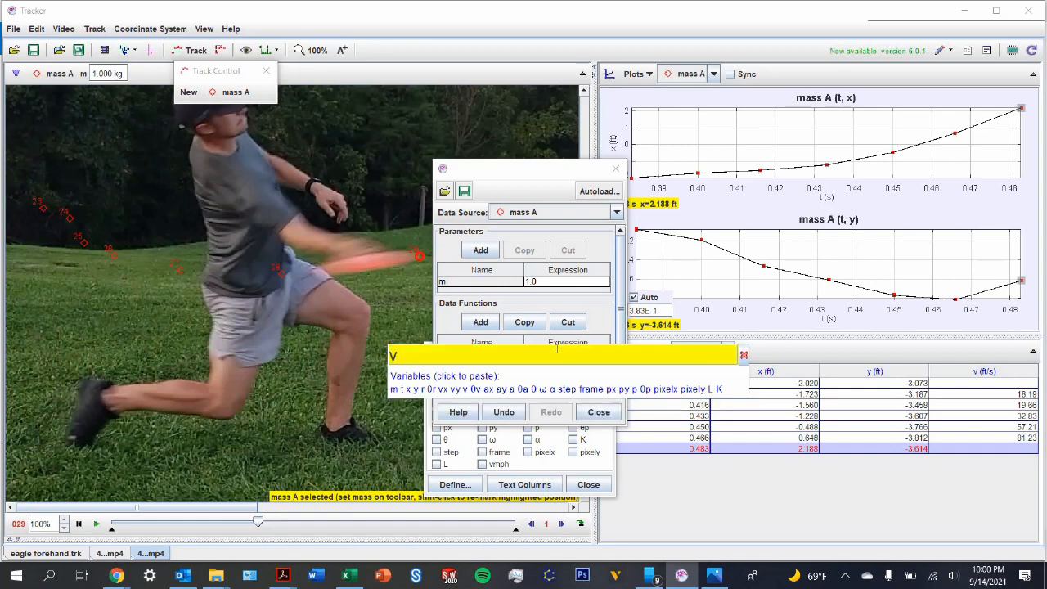
{"action": "type", "text": "/1.467"}
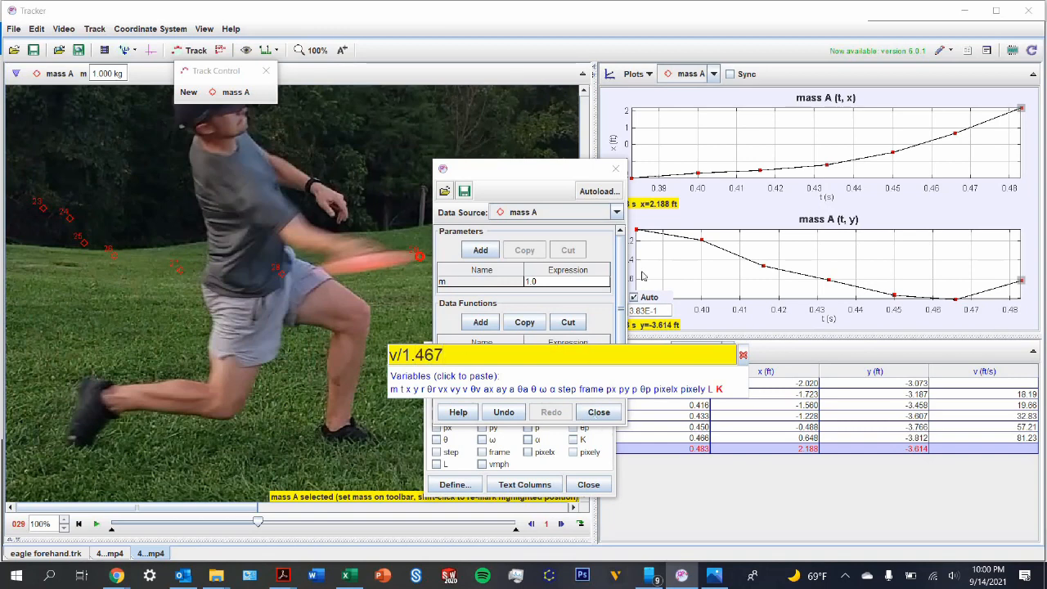
{"action": "key", "text": "Return"}
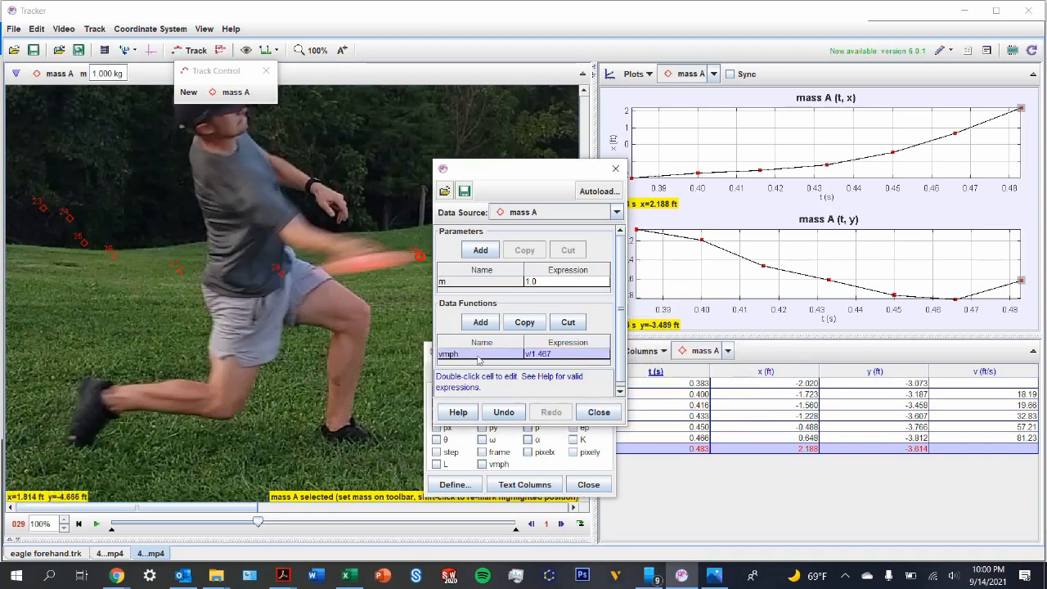
Step: Show the vmph column in mass A's data table and move the column chooser off the video
{"action": "left_click", "coordinate": [599, 413]}
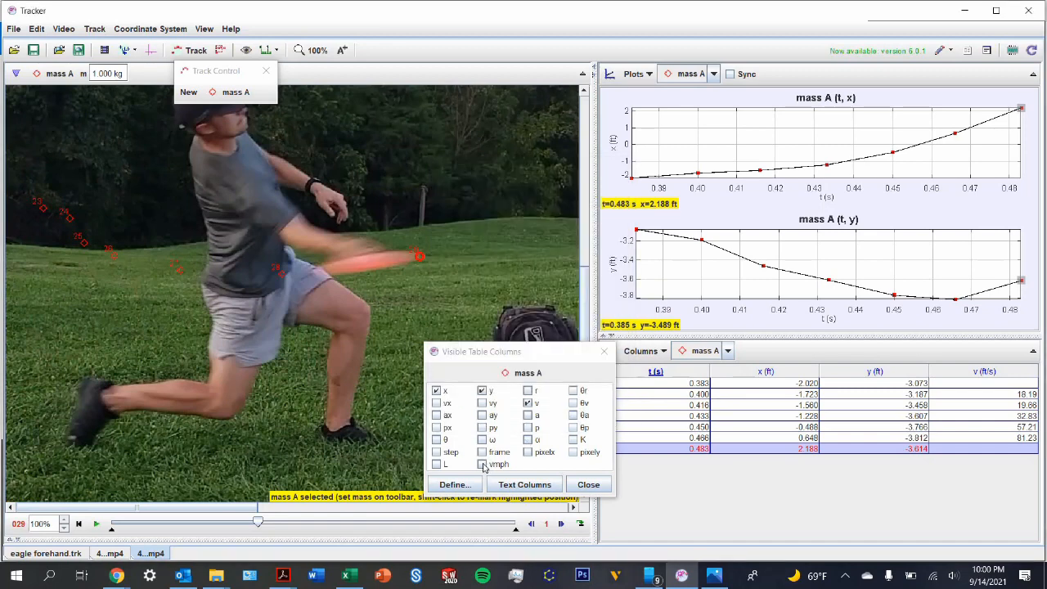
{"action": "left_click", "coordinate": [482, 464]}
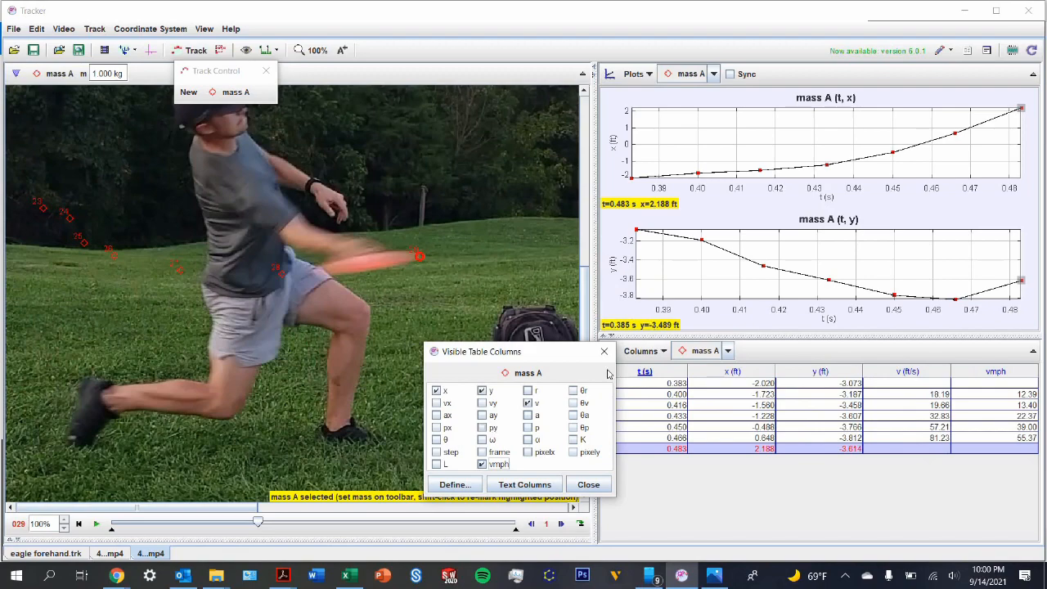
{"action": "left_click_drag", "start_coordinate": [543, 352], "coordinate": [774, 377]}
Step: Switch to the fully tracked 4...mp4 analysis and set its video zoom to 50% so the whole throw fits
{"action": "left_click", "coordinate": [110, 555]}
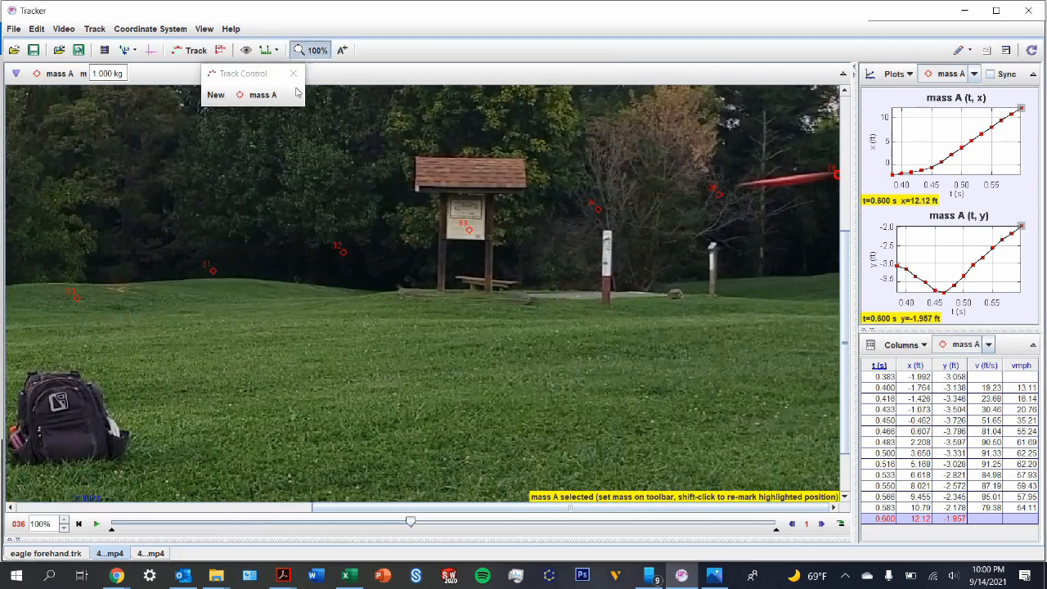
{"action": "left_click", "coordinate": [316, 53]}
{"action": "left_click", "coordinate": [306, 115]}
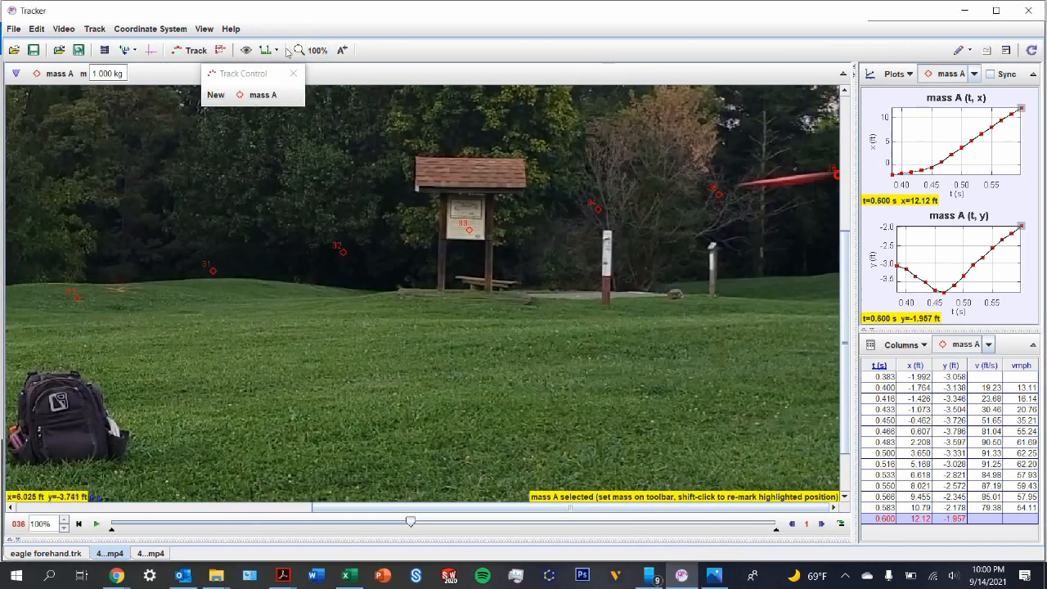
{"action": "left_click", "coordinate": [315, 51]}
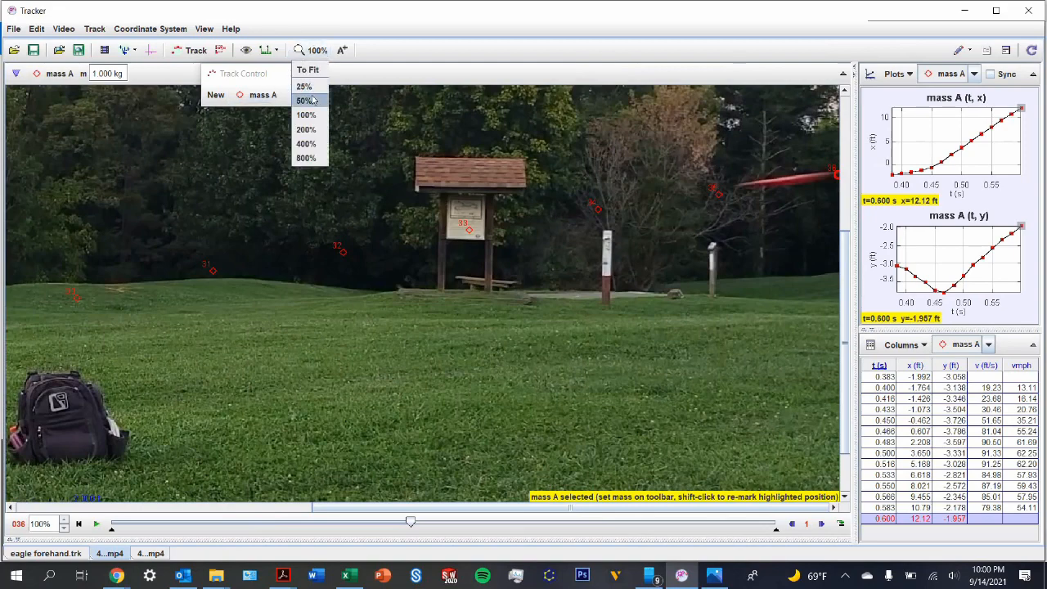
{"action": "left_click", "coordinate": [308, 101]}
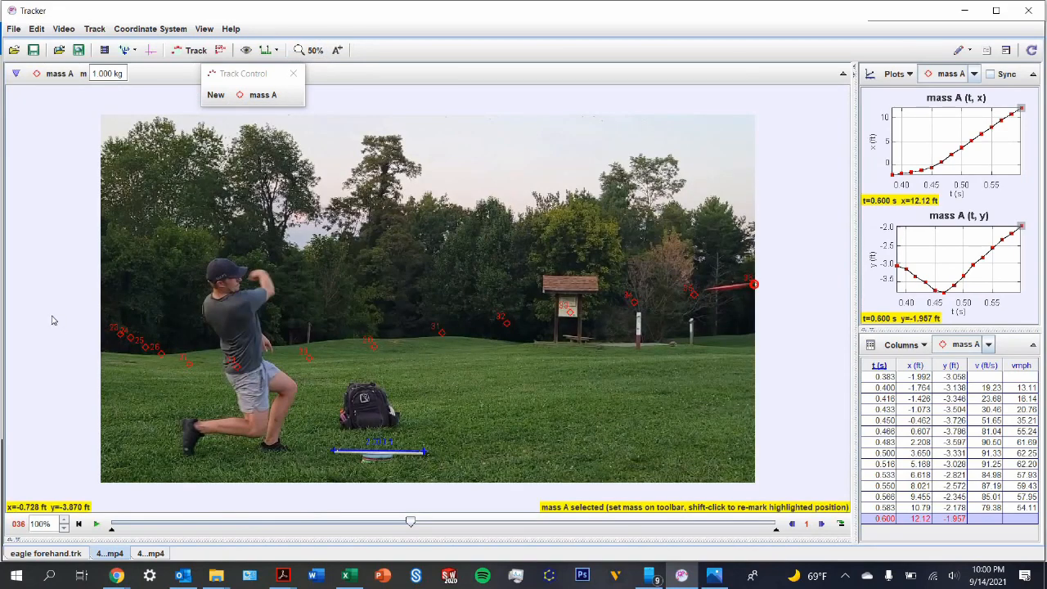
Step: Return to frame 0 and examine the throw frame by frame up to frame 30, just after the disc's release
{"action": "left_click_drag", "start_coordinate": [409, 522], "coordinate": [205, 523]}
{"action": "left_click_drag", "start_coordinate": [113, 514], "coordinate": [111, 521]}
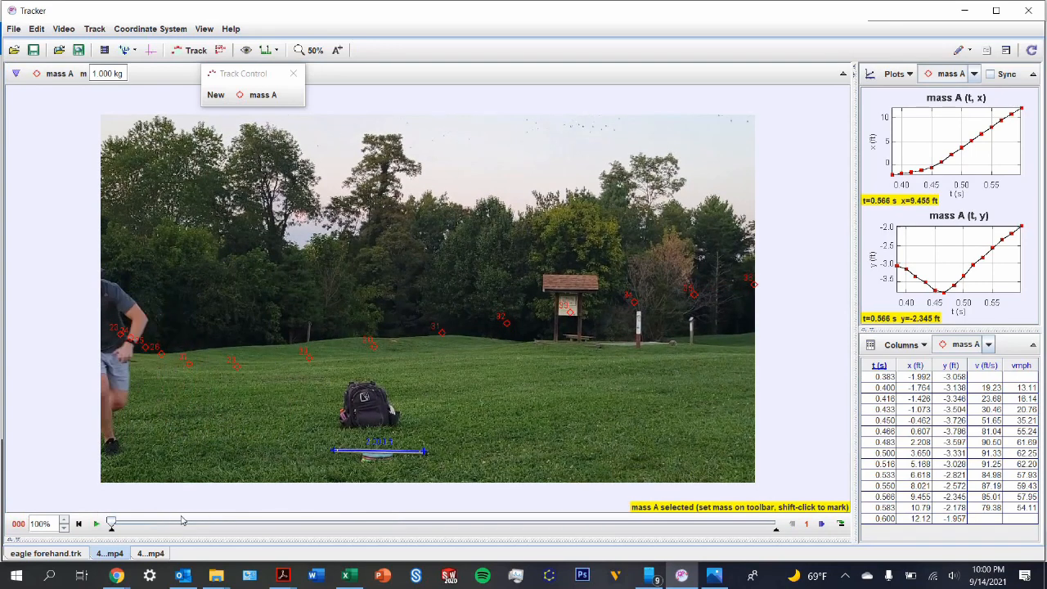
{"action": "left_click", "coordinate": [820, 530]}
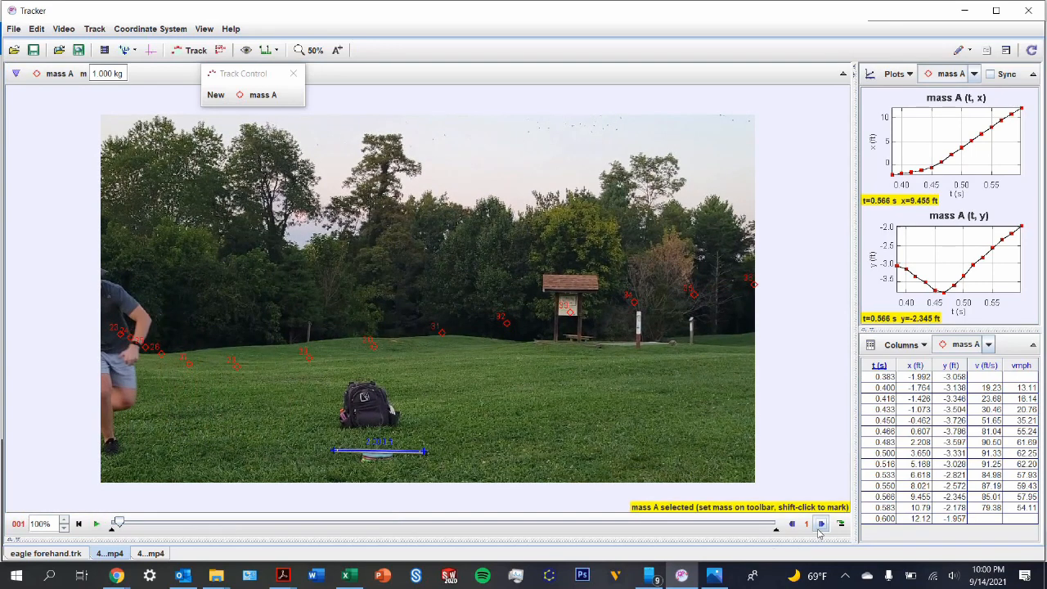
{"action": "triple_click", "coordinate": [819, 530]}
{"action": "triple_click", "coordinate": [819, 530]}
{"action": "triple_click", "coordinate": [819, 530]}
{"action": "double_click", "coordinate": [819, 530]}
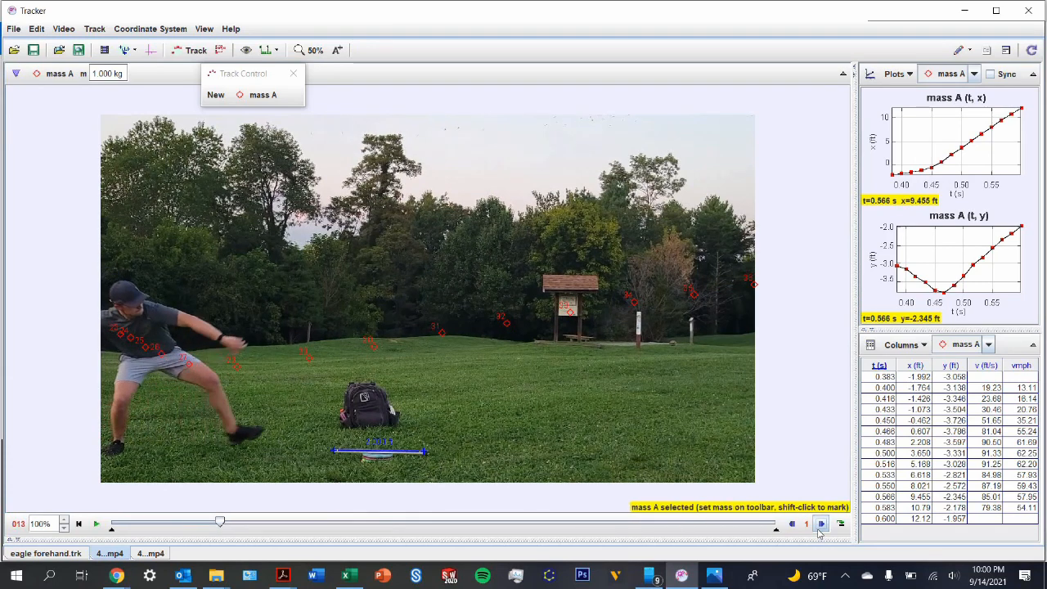
{"action": "double_click", "coordinate": [820, 530]}
{"action": "double_click", "coordinate": [820, 529]}
{"action": "double_click", "coordinate": [820, 530]}
{"action": "triple_click", "coordinate": [819, 530]}
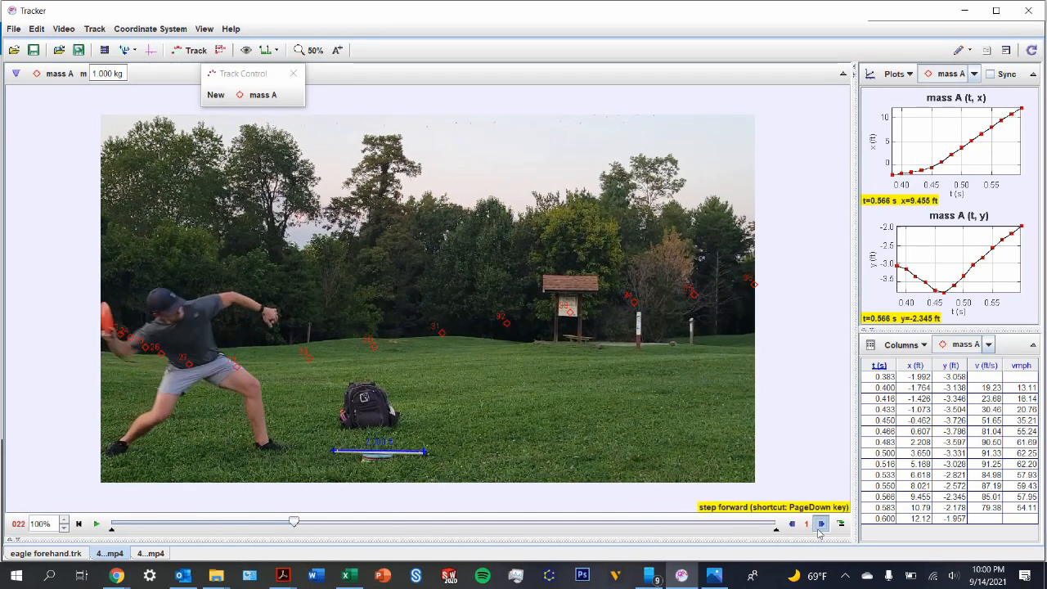
{"action": "triple_click", "coordinate": [819, 530]}
{"action": "left_click", "coordinate": [820, 530]}
{"action": "left_click", "coordinate": [819, 530]}
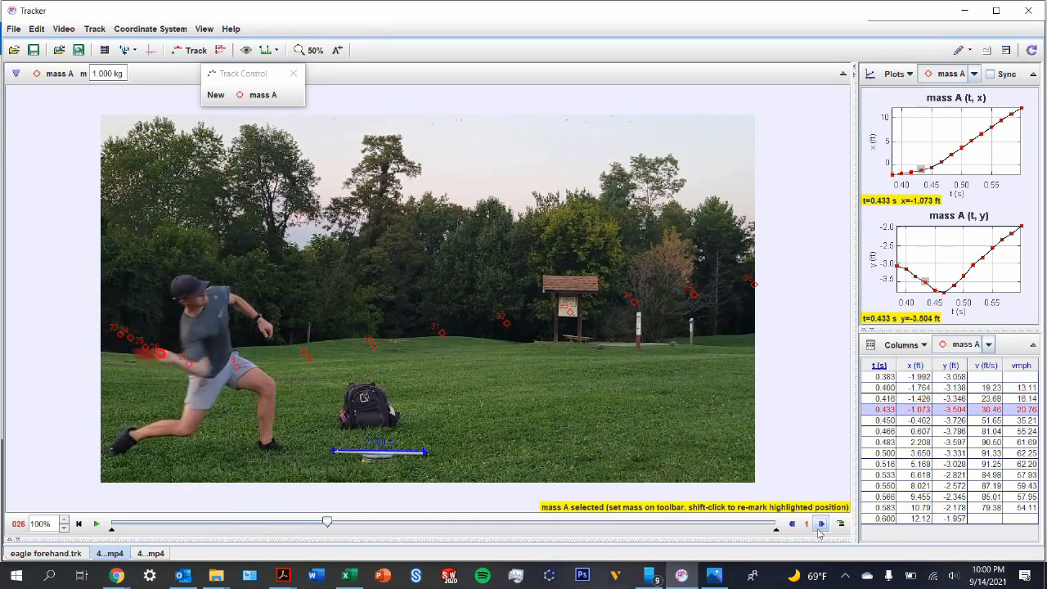
{"action": "left_click", "coordinate": [819, 530]}
{"action": "double_click", "coordinate": [820, 530]}
{"action": "key", "text": "Page_Down"}
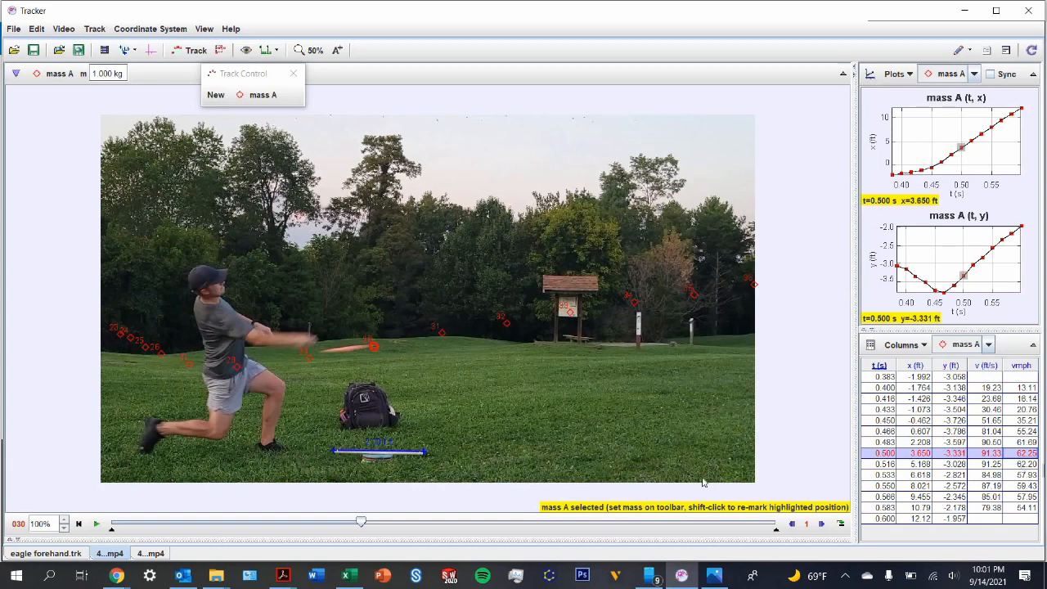
Step: Examine the disc's flight and its vmph values frame by frame from frame 30 to frame 36
{"action": "left_click", "coordinate": [819, 525]}
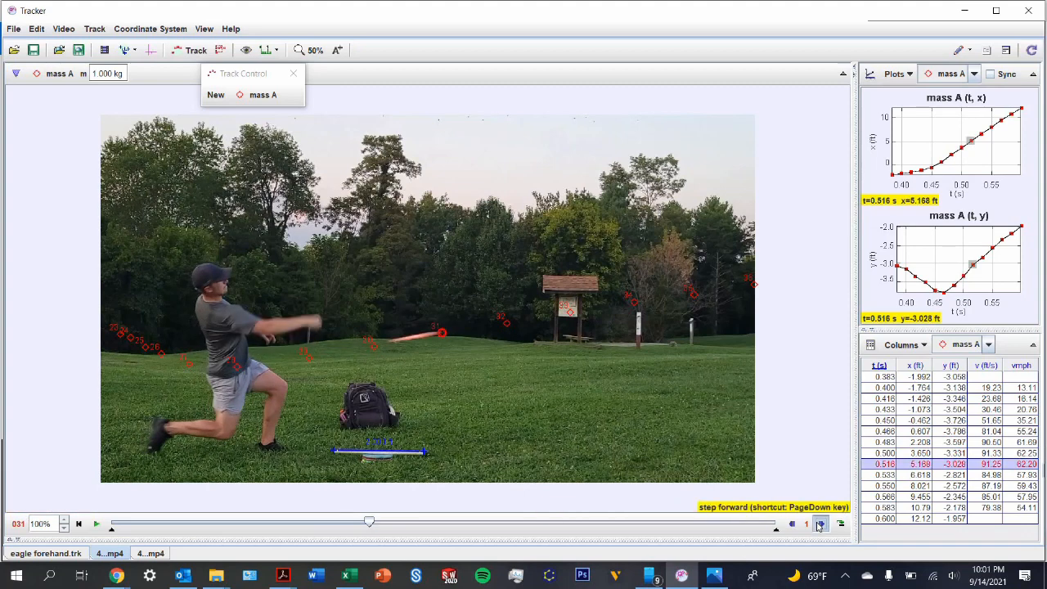
{"action": "left_click", "coordinate": [819, 525]}
{"action": "left_click", "coordinate": [819, 525]}
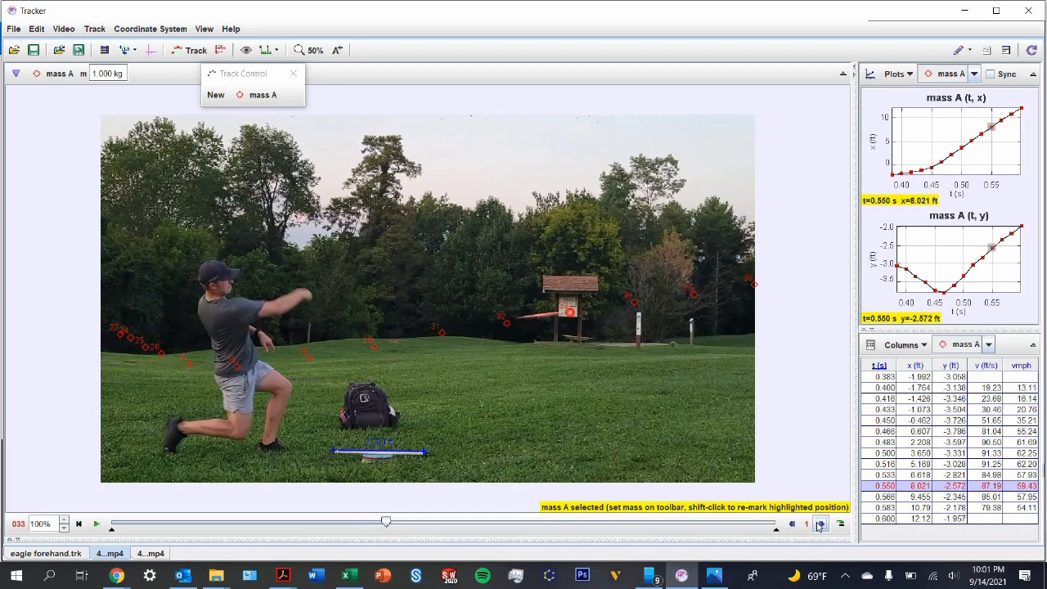
{"action": "left_click", "coordinate": [819, 524]}
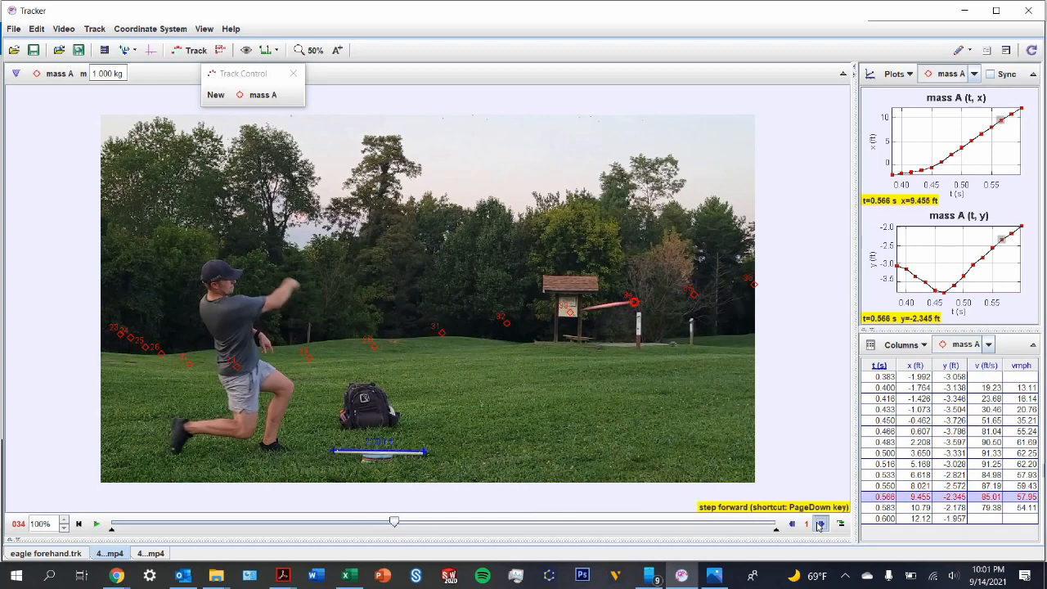
{"action": "left_click", "coordinate": [820, 524]}
{"action": "left_click", "coordinate": [819, 524]}
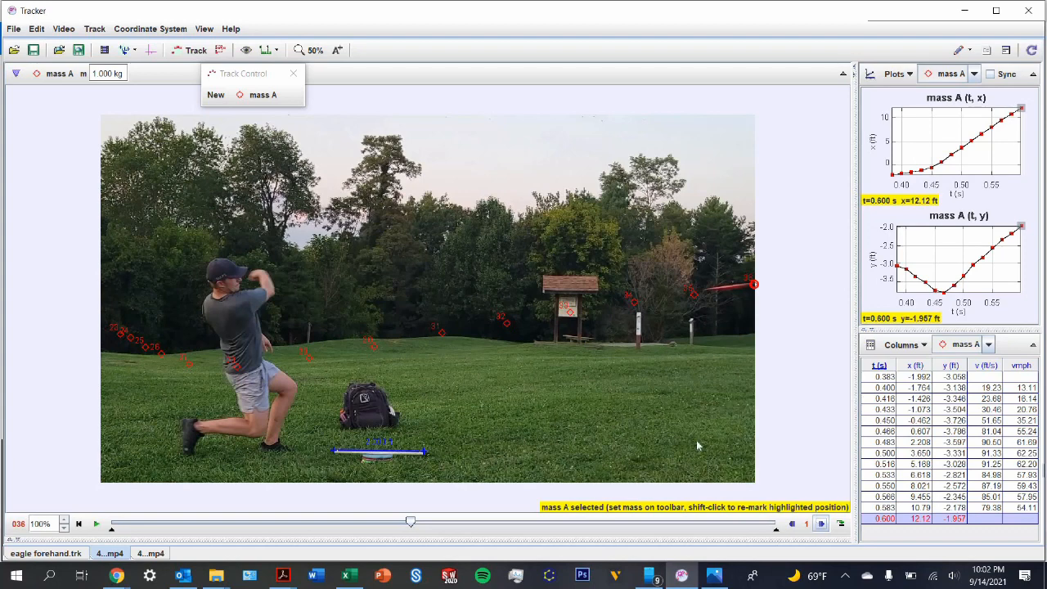
Step: On frame 32, draw a cyan arrow outward along the throwing arm and another downward from above the thrower's head through his body
{"action": "left_click", "coordinate": [790, 524]}
{"action": "left_click", "coordinate": [790, 524]}
{"action": "key", "text": "Page_Up"}
{"action": "key", "text": "Page_Up"}
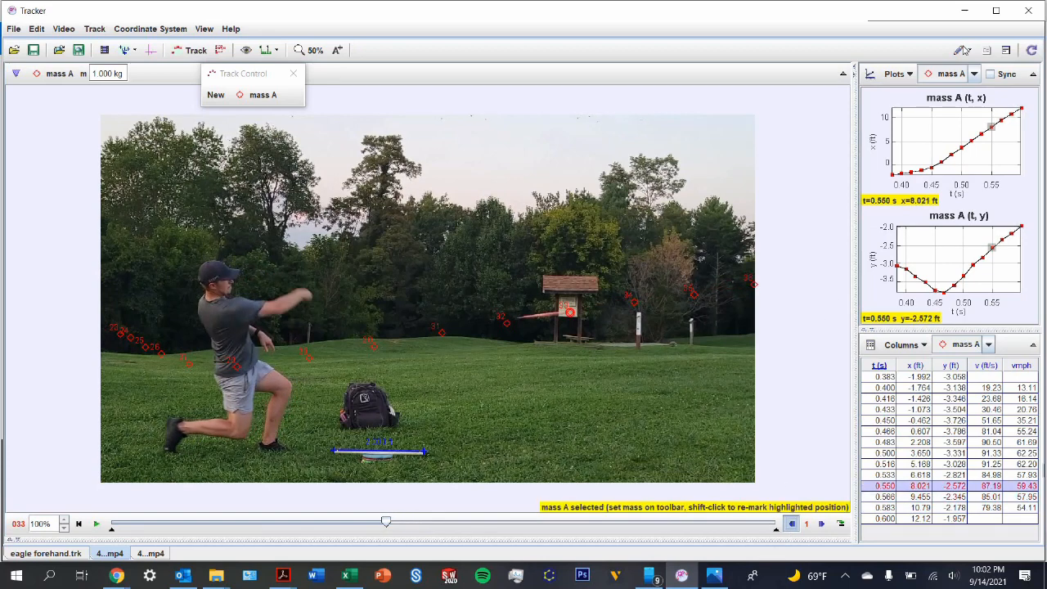
{"action": "left_click", "coordinate": [958, 50]}
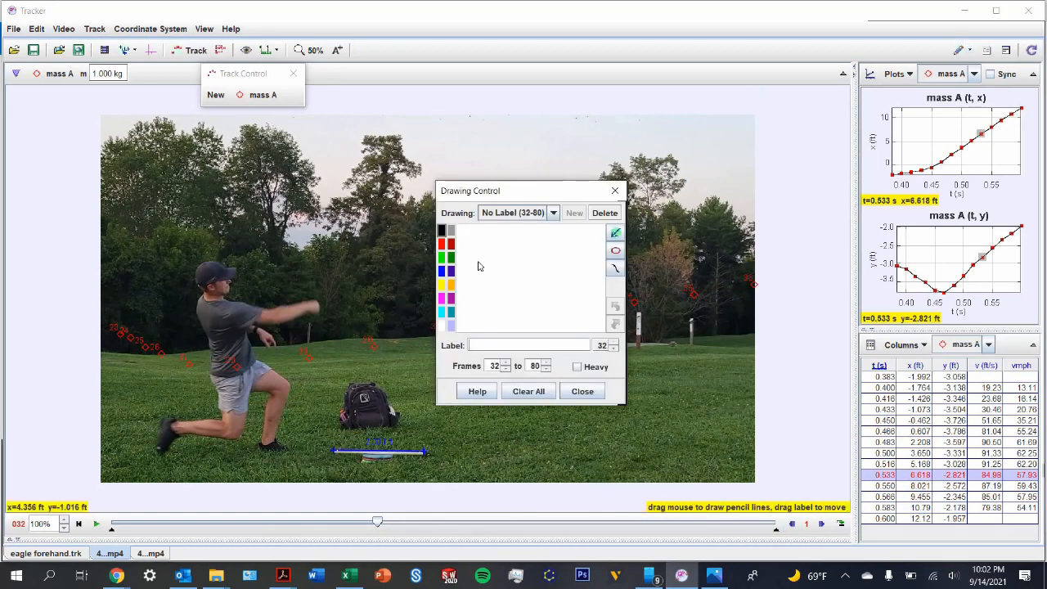
{"action": "left_click", "coordinate": [442, 311]}
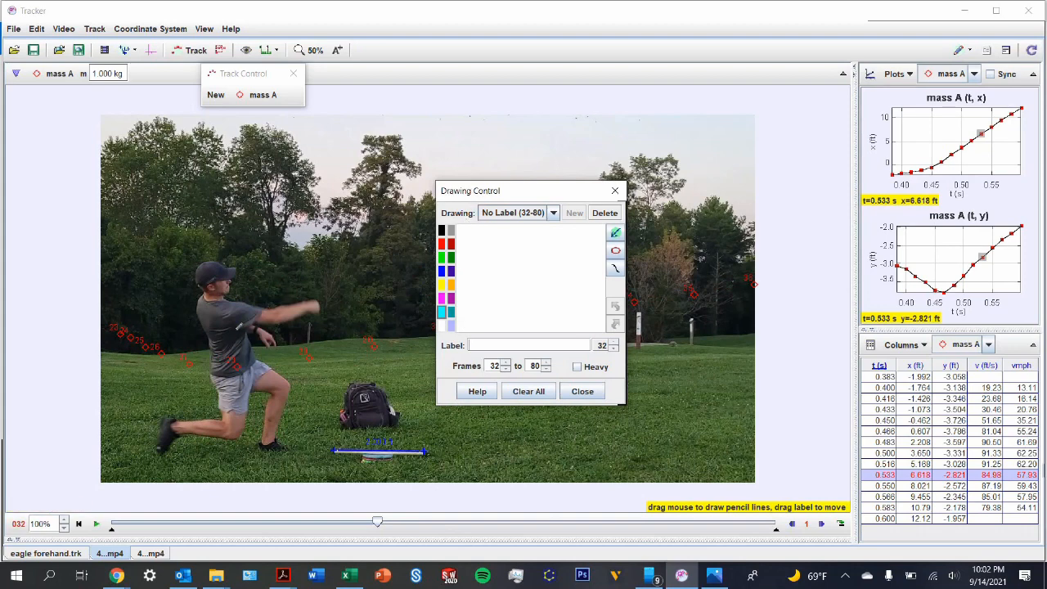
{"action": "left_click_drag", "start_coordinate": [250, 327], "coordinate": [346, 309]}
{"action": "left_click_drag", "start_coordinate": [593, 243], "coordinate": [599, 263]}
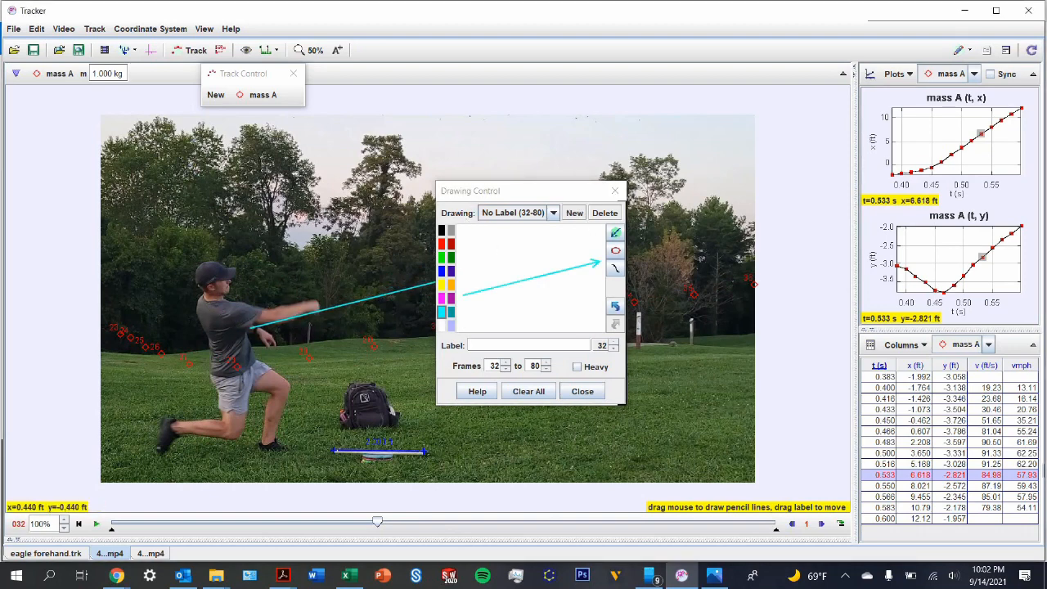
{"action": "left_click_drag", "start_coordinate": [193, 163], "coordinate": [248, 482]}
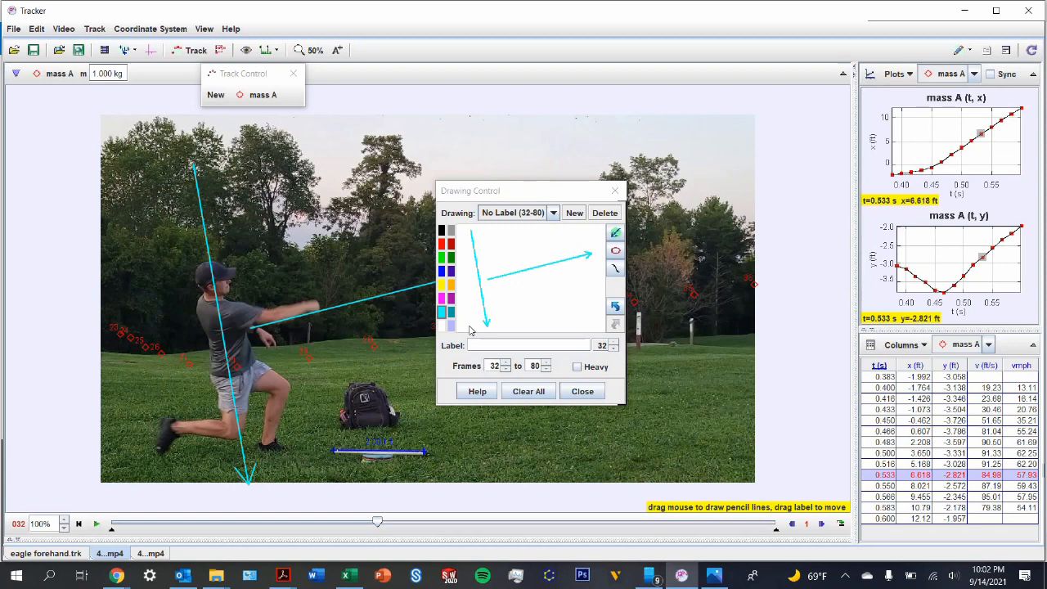
{"action": "left_click", "coordinate": [582, 391]}
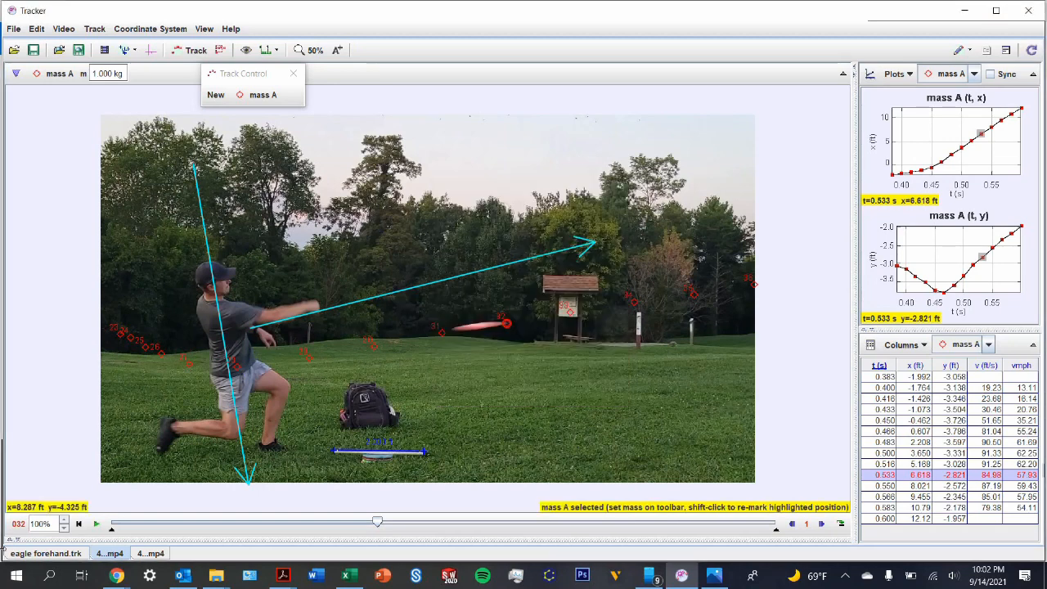
Step: Switch to the eagle forehand.trk analysis, play the video and go to frame 109 to examine the thrower's posture at release
{"action": "left_click", "coordinate": [48, 553]}
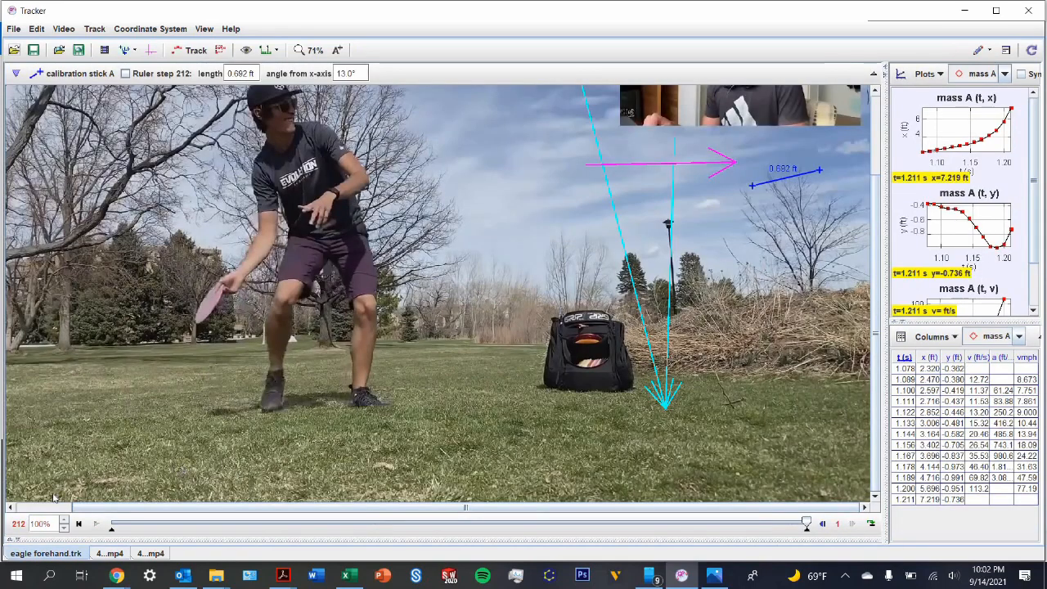
{"action": "left_click", "coordinate": [97, 524]}
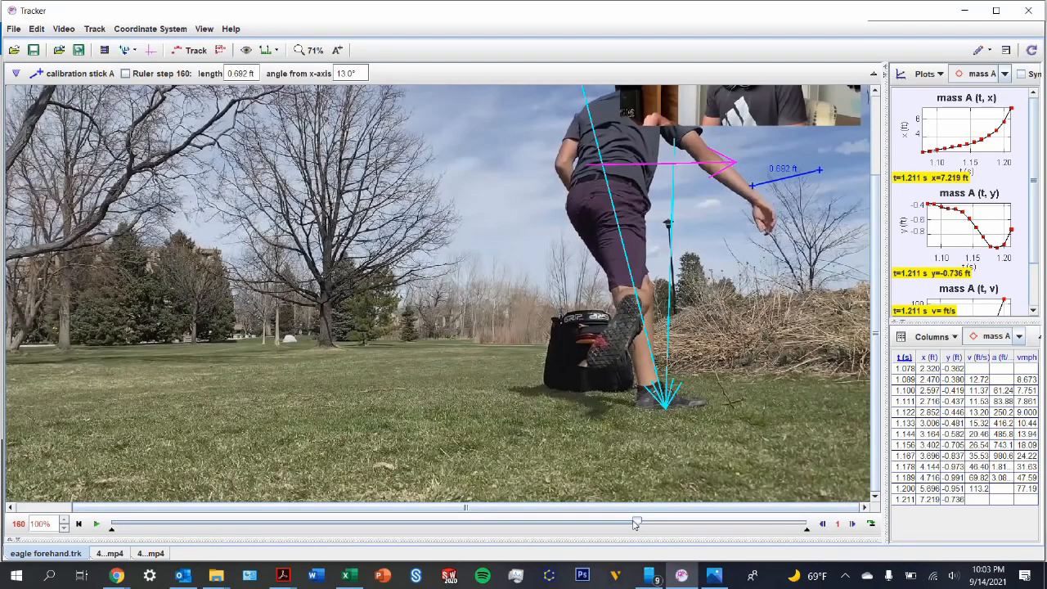
{"action": "left_click_drag", "start_coordinate": [635, 524], "coordinate": [468, 527]}
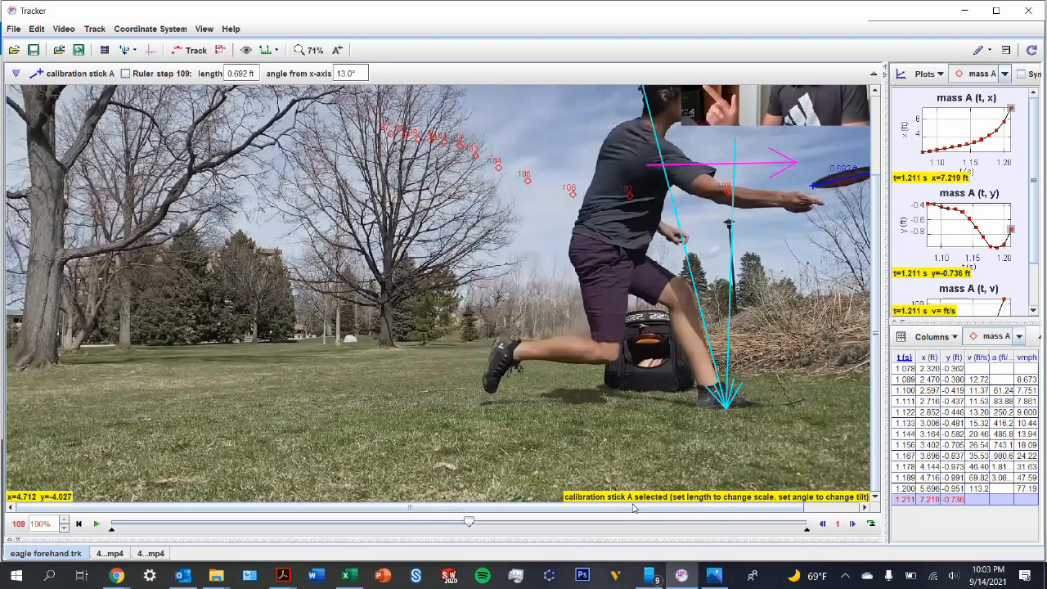
{"action": "left_click_drag", "start_coordinate": [634, 507], "coordinate": [747, 496]}
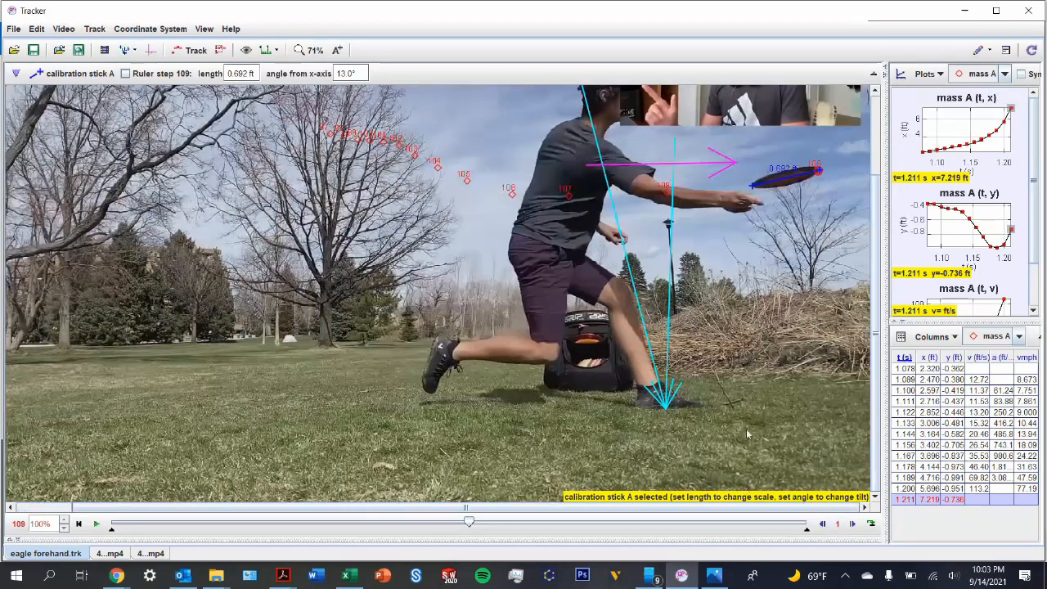